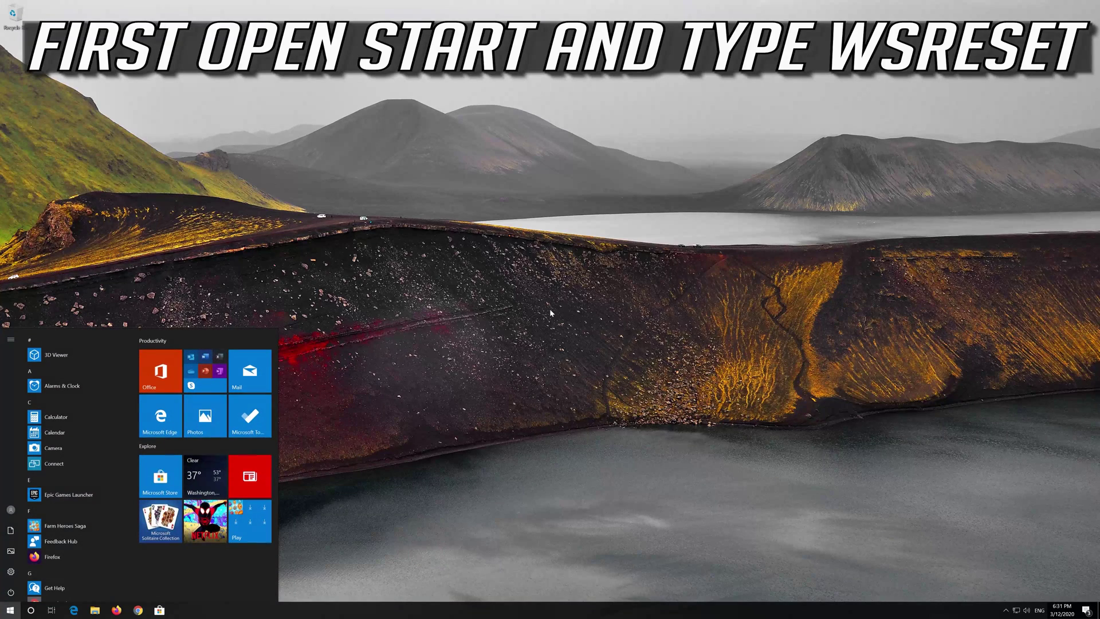
Step: Run the wsreset command to reset the Microsoft Store cache, and close the Store window it opens
{"action": "type", "text": "wsreset"}
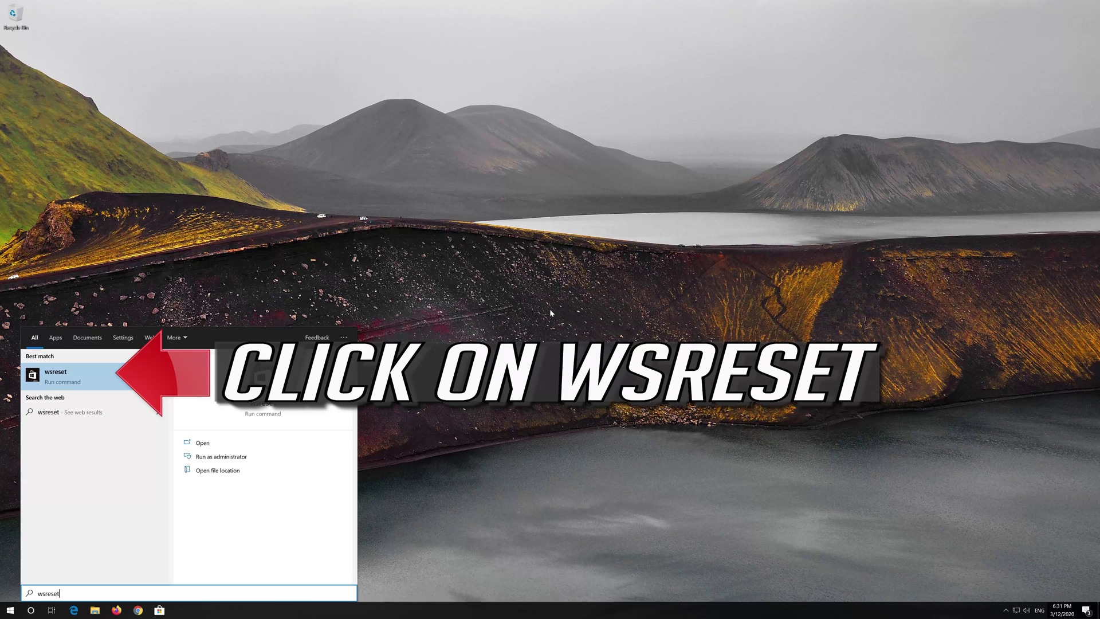
{"action": "left_click", "coordinate": [97, 387]}
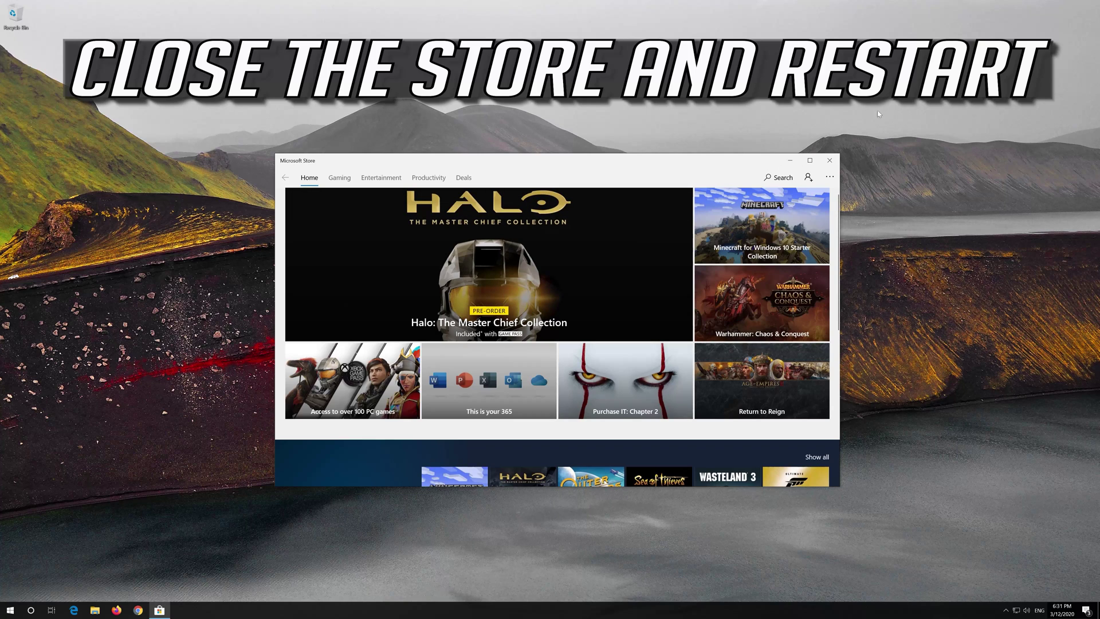
{"action": "left_click", "coordinate": [829, 161]}
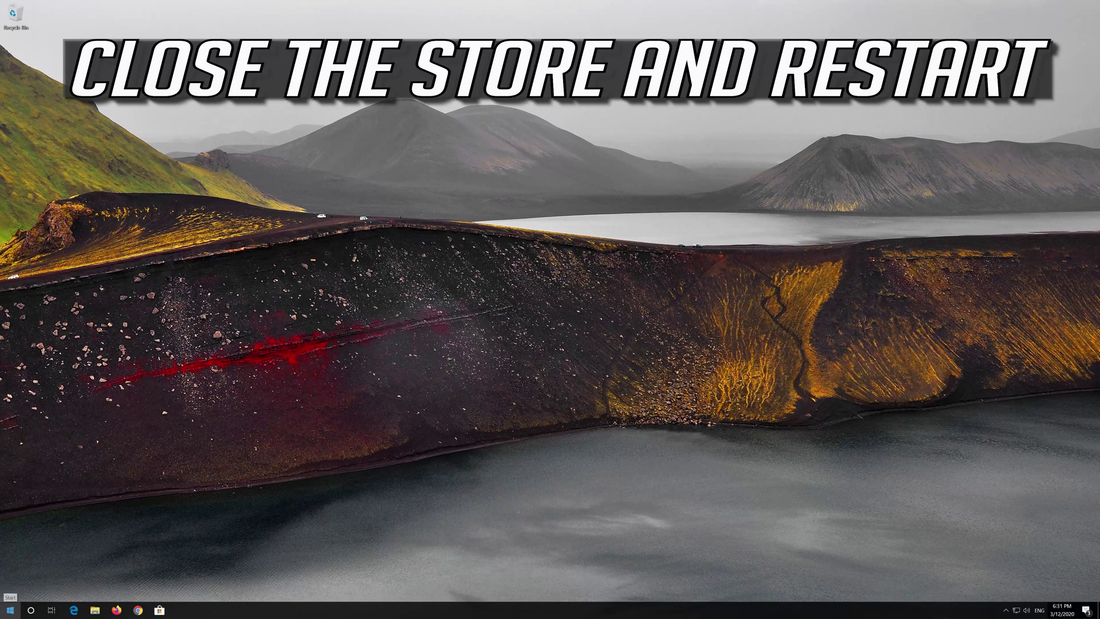
Step: Restart the computer after the Store cache reset
{"action": "left_click", "coordinate": [10, 609]}
{"action": "left_click", "coordinate": [10, 588]}
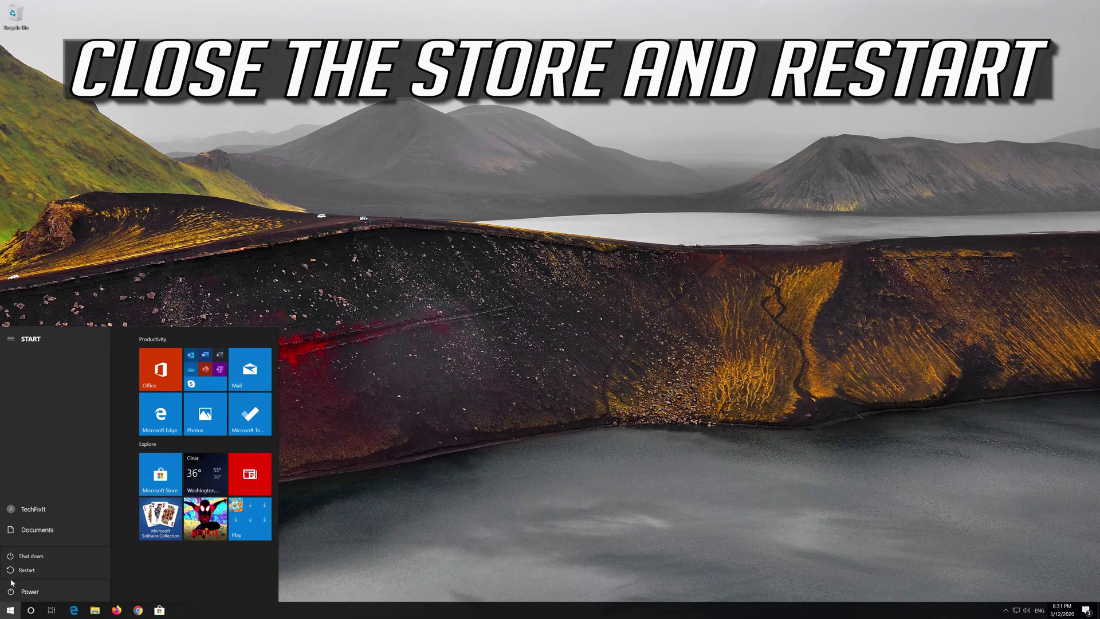
{"action": "left_click", "coordinate": [15, 570]}
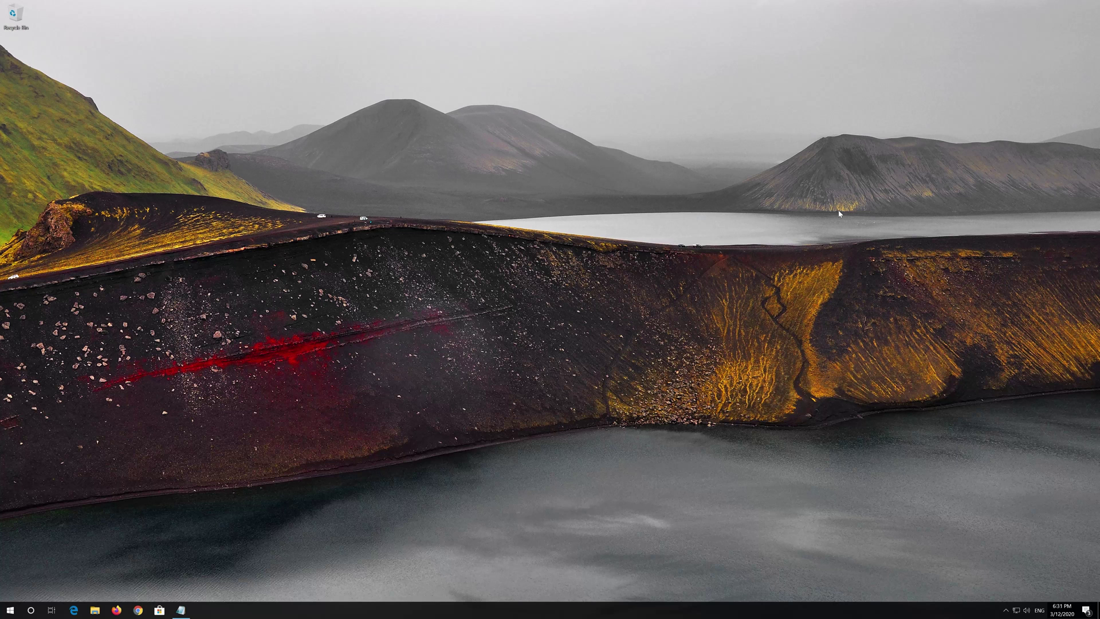
Step: Find Windows PowerShell by searching for powershell and run it as administrator, allowing it to make changes to the device
{"action": "key", "text": "super"}
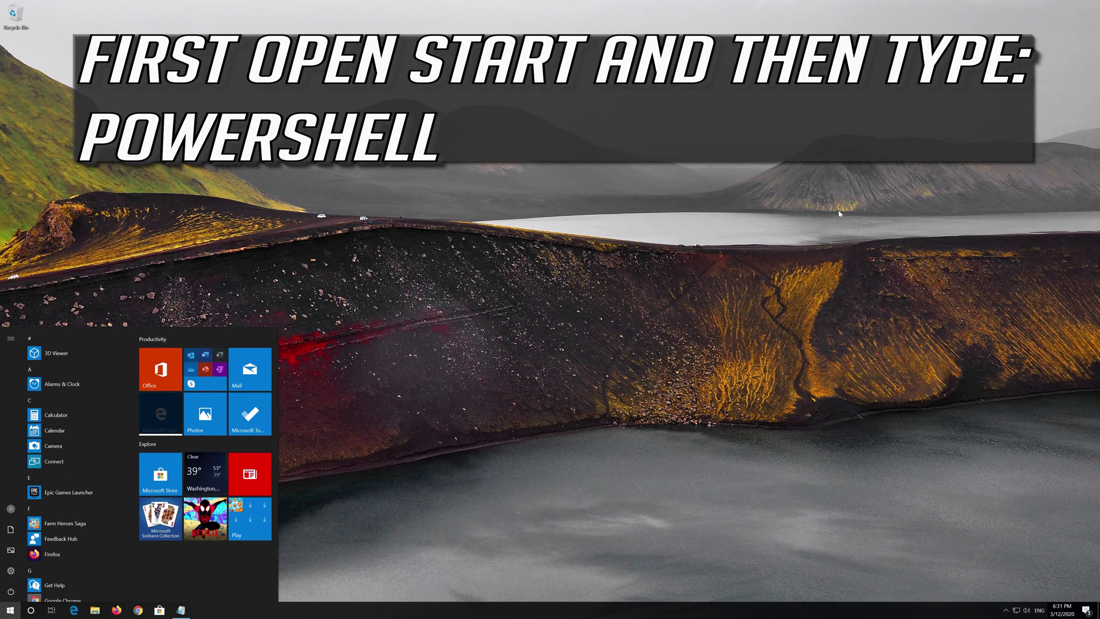
{"action": "type", "text": "powershell"}
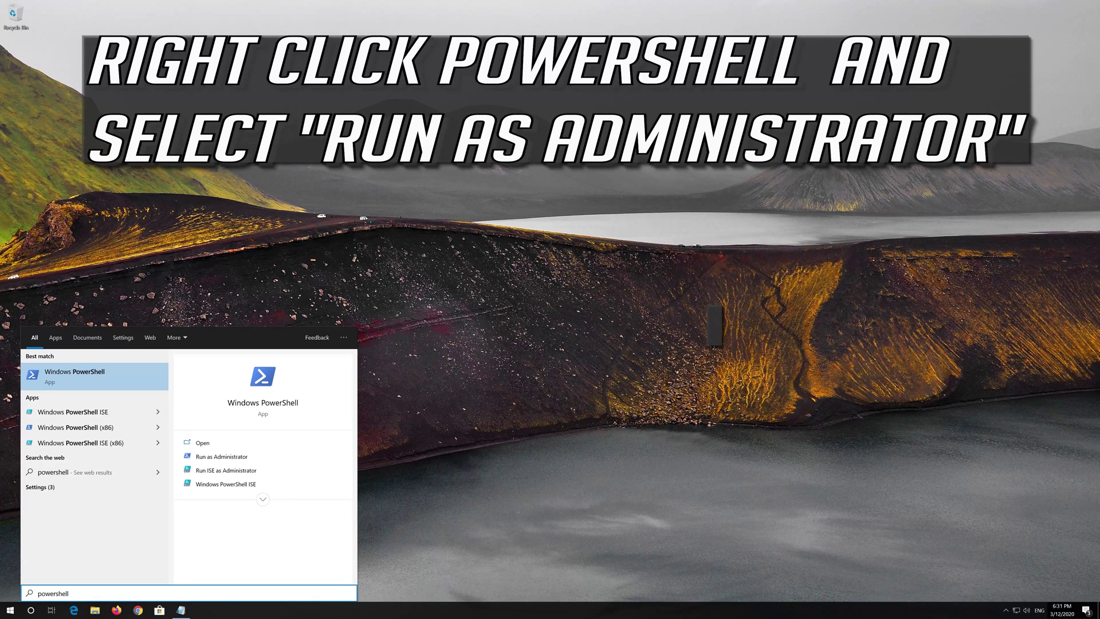
{"action": "right_click", "coordinate": [87, 384]}
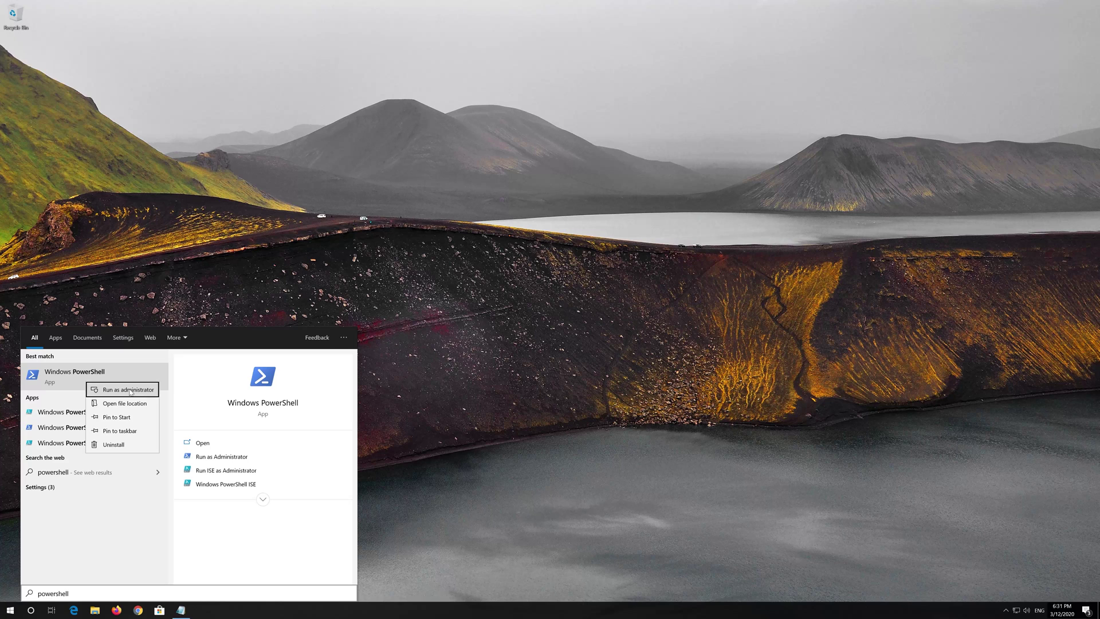
{"action": "left_click", "coordinate": [130, 390]}
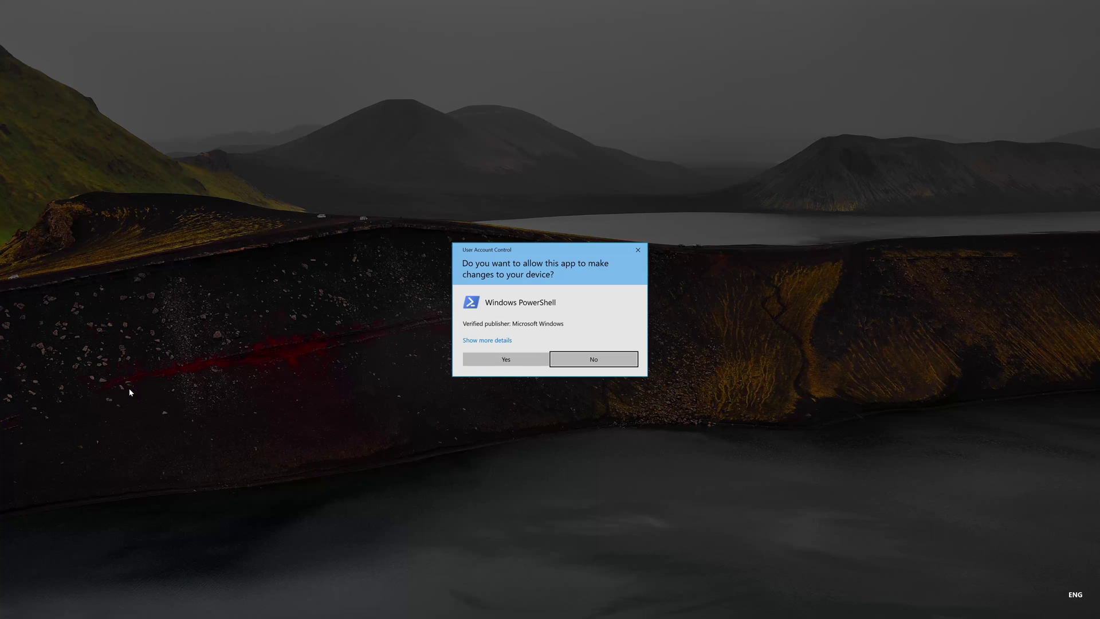
{"action": "left_click", "coordinate": [506, 361]}
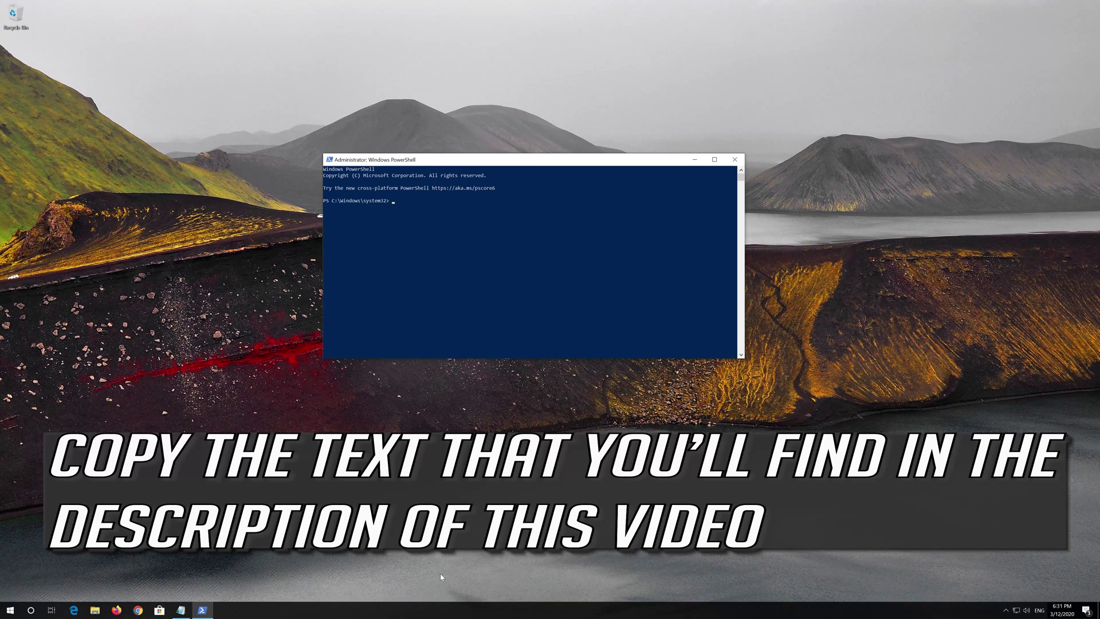
Step: Switch to Notepad, copy the entire app re-registration script, and minimize the Notepad window
{"action": "left_click", "coordinate": [181, 610]}
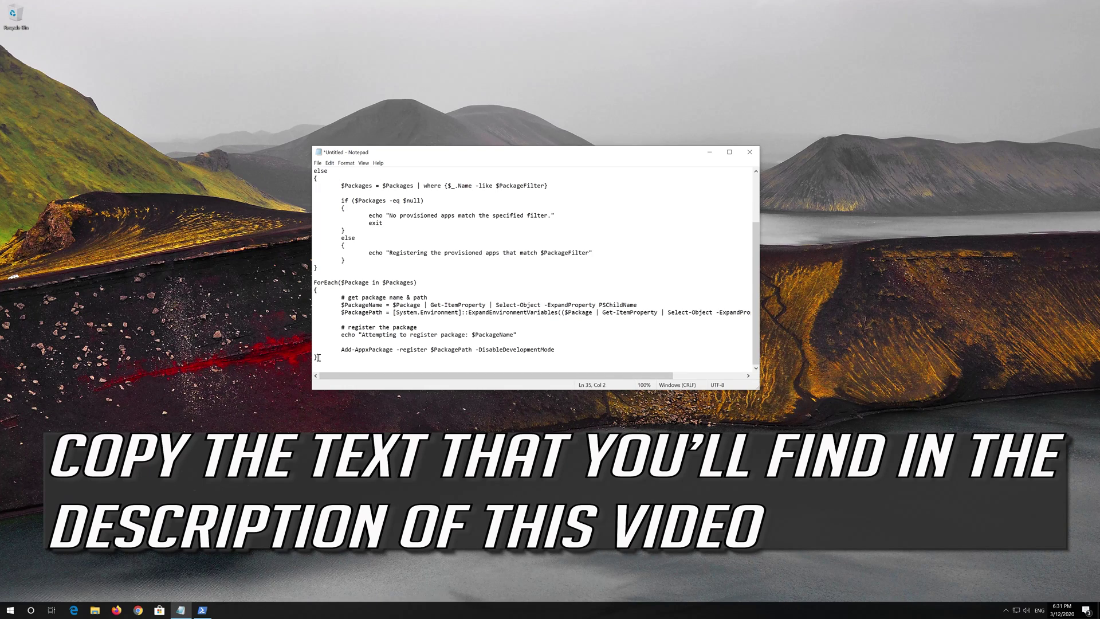
{"action": "left_click_drag", "start_coordinate": [315, 365], "coordinate": [279, 171]}
{"action": "scroll", "coordinate": [314, 342], "scroll_direction": "up", "scroll_amount": 3}
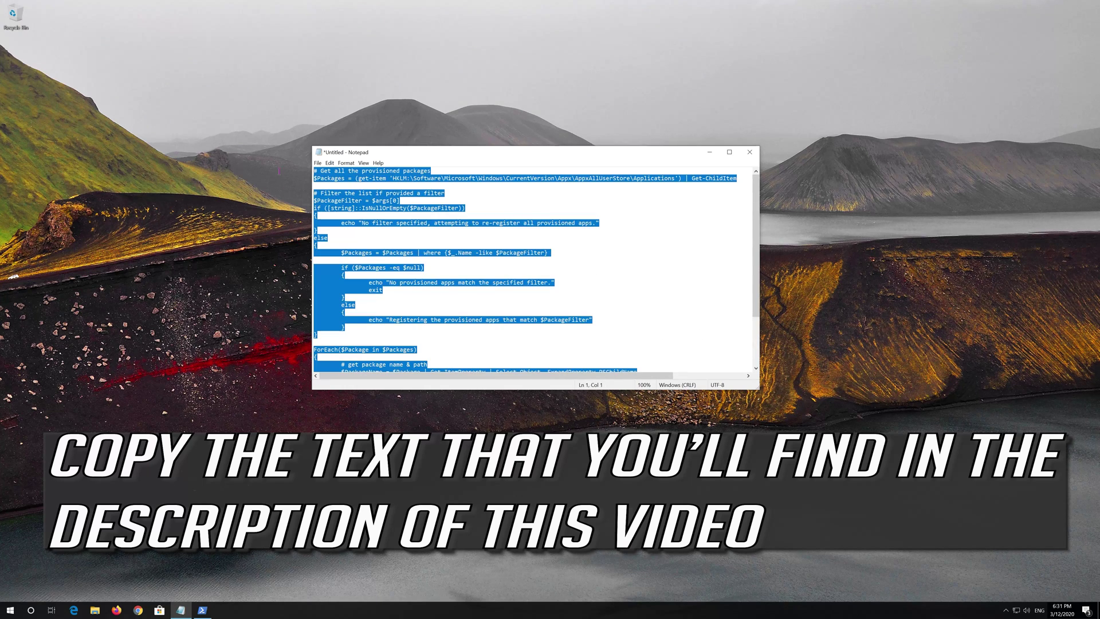
{"action": "right_click", "coordinate": [418, 184]}
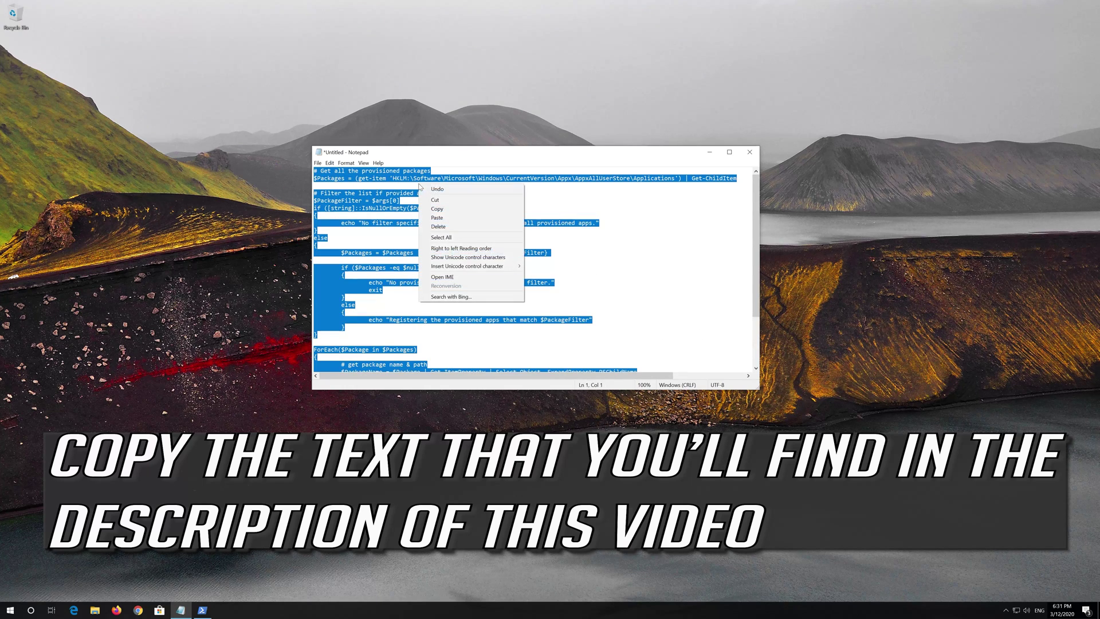
{"action": "left_click", "coordinate": [437, 210]}
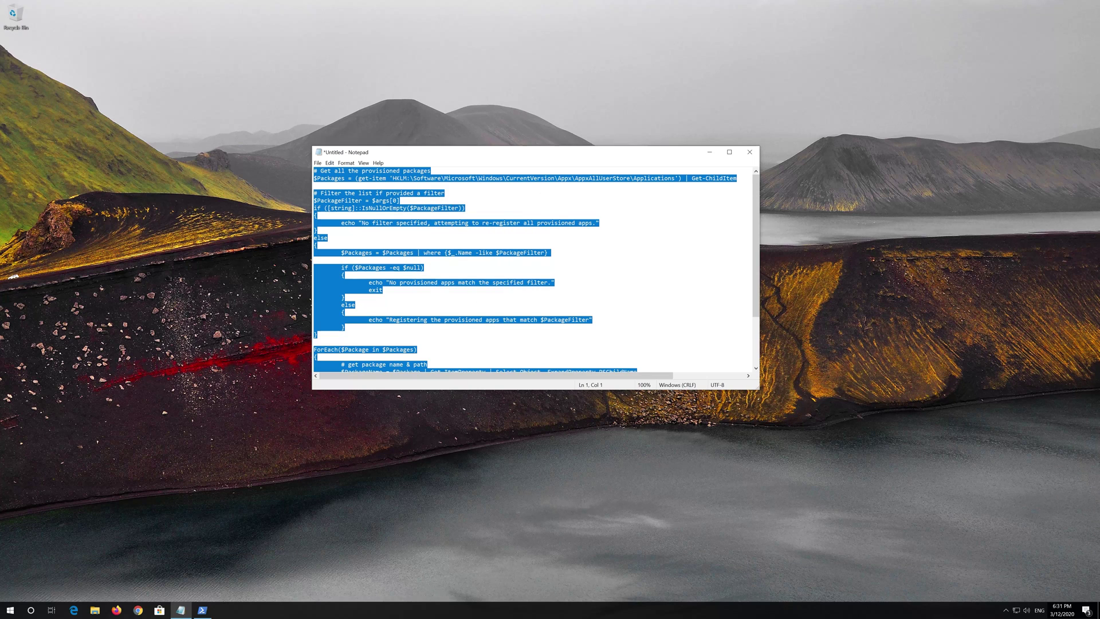
{"action": "left_click", "coordinate": [712, 153]}
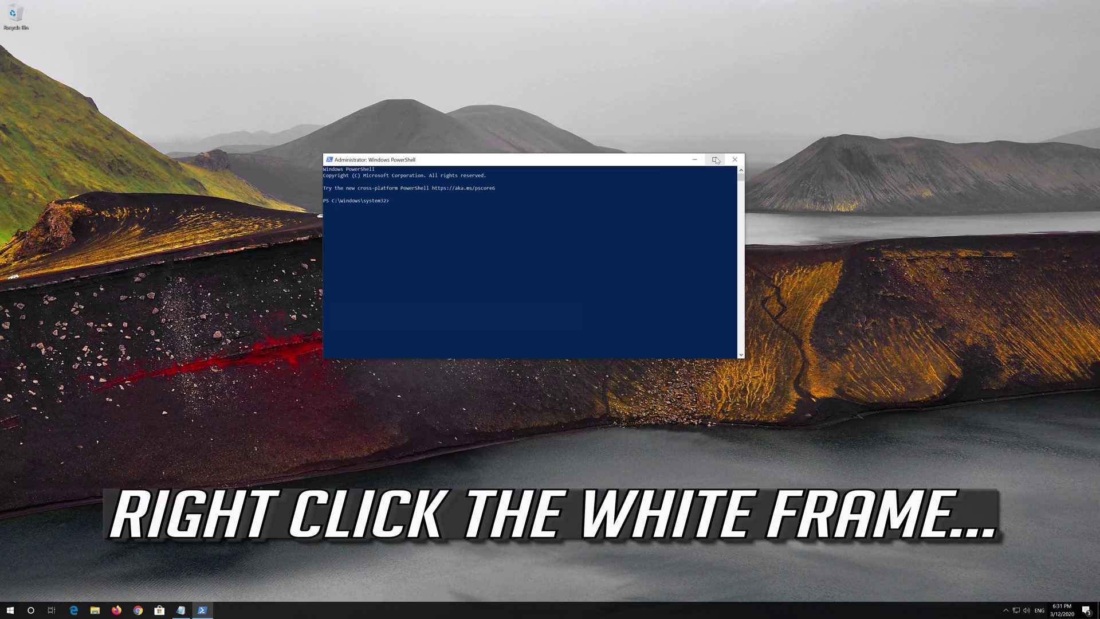
Step: Paste the copied script into the administrator PowerShell window and run it, closing the session with the exit command
{"action": "right_click", "coordinate": [514, 161]}
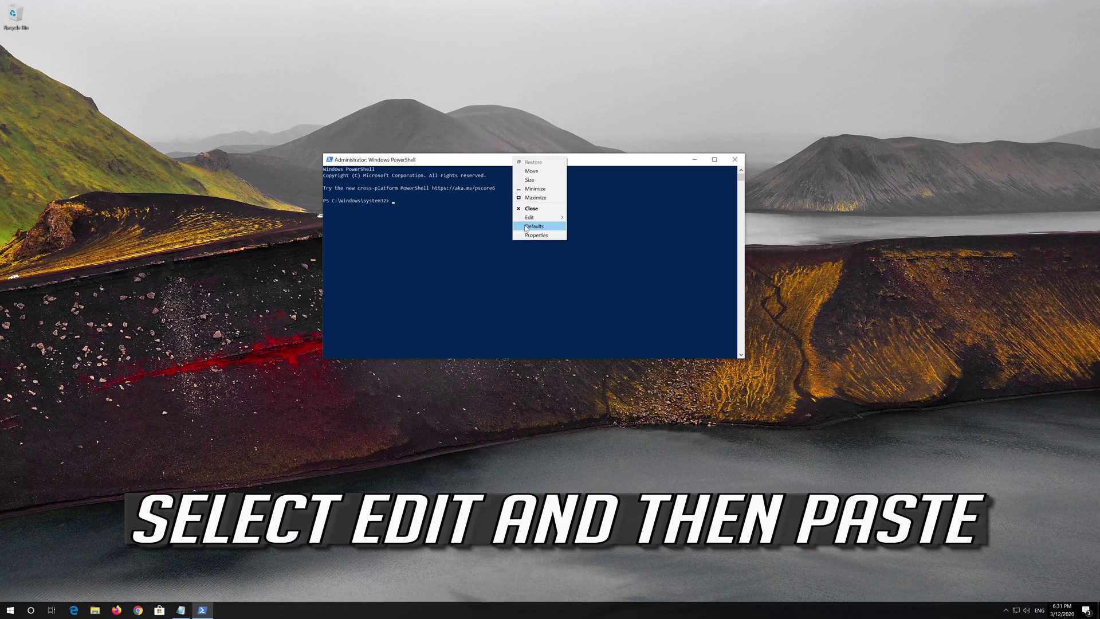
{"action": "mouse_move", "coordinate": [525, 217]}
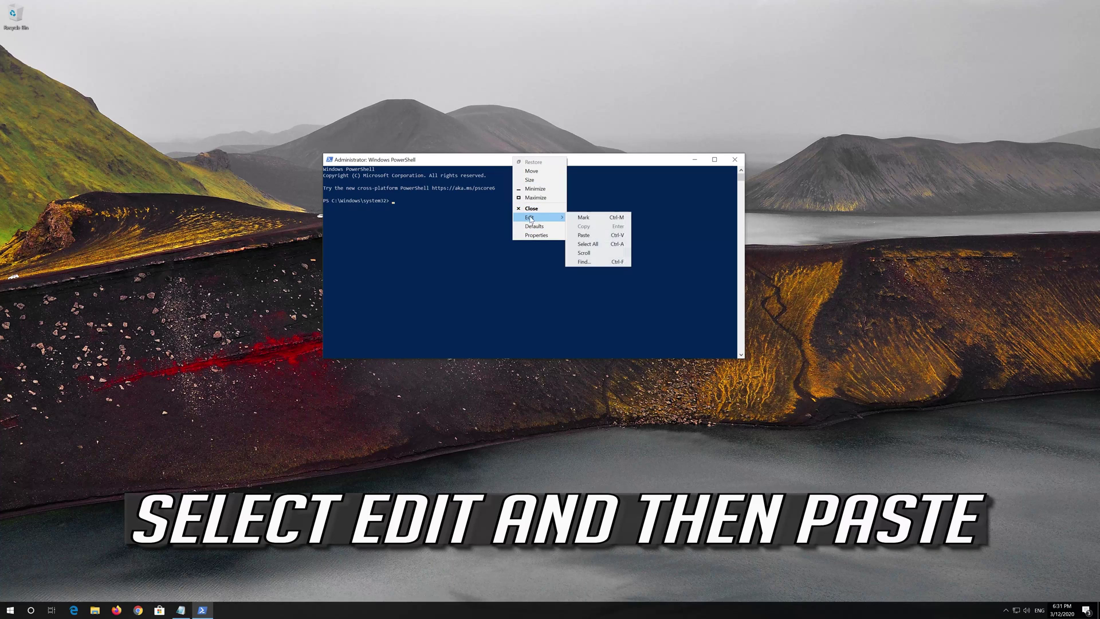
{"action": "left_click", "coordinate": [605, 235]}
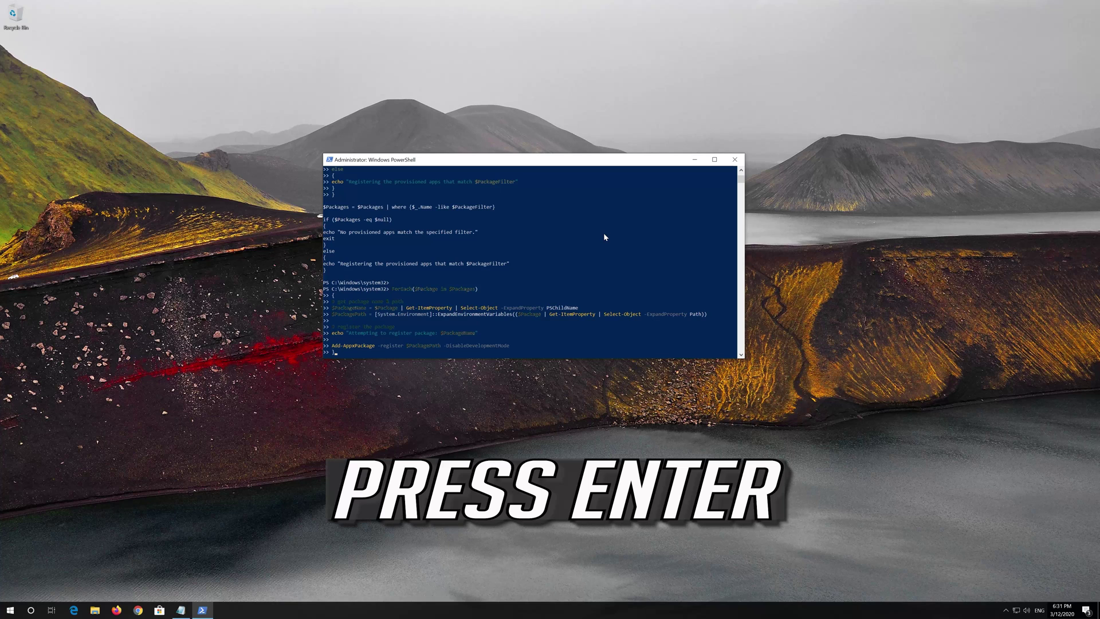
{"action": "key", "text": "Return"}
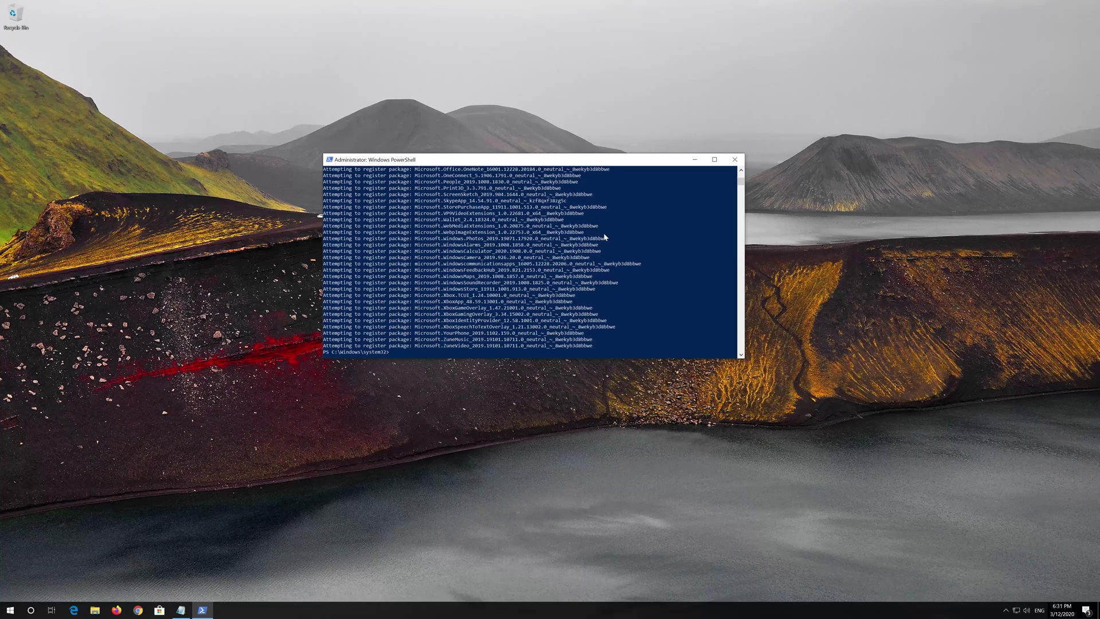
{"action": "type", "text": "exit"}
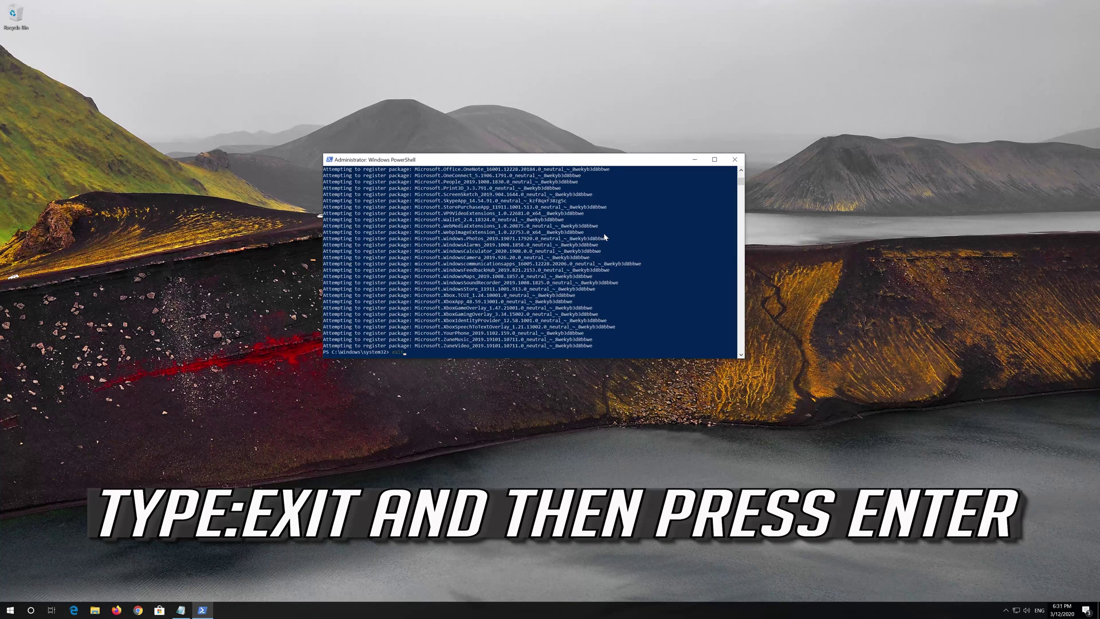
{"action": "key", "text": "Return"}
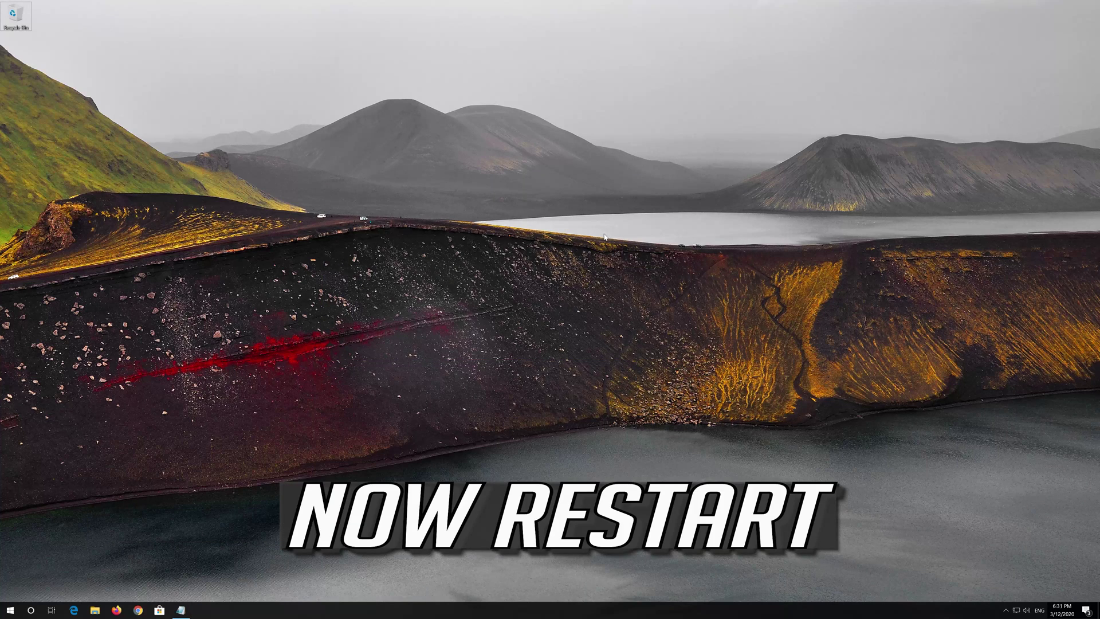
Step: Restart the computer once the provisioned apps are re-registered, and open the Microsoft Store
{"action": "left_click", "coordinate": [10, 610]}
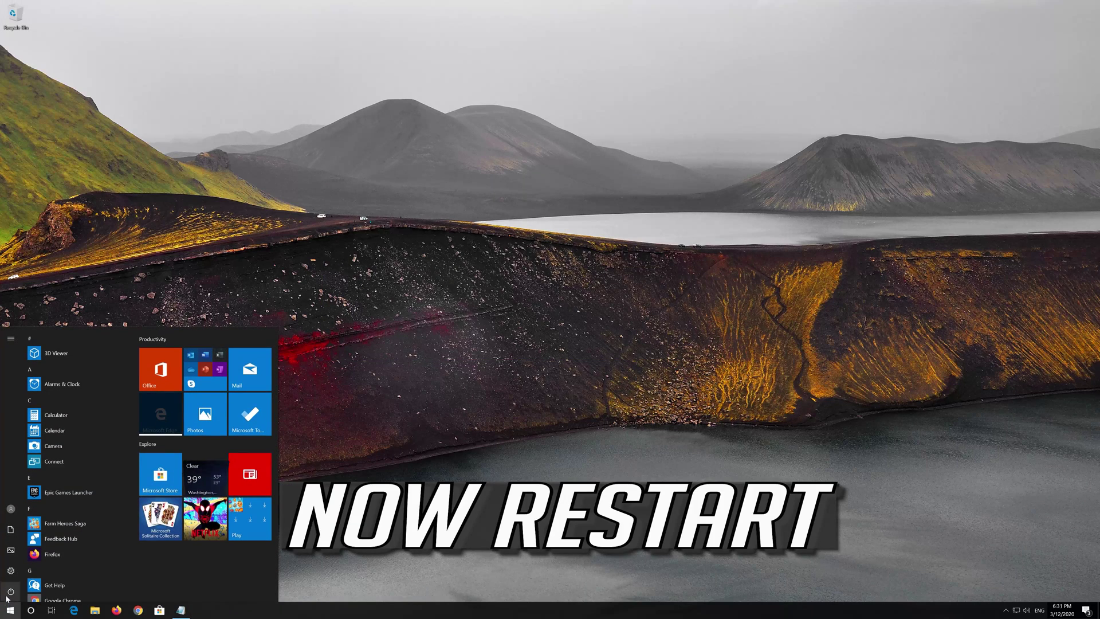
{"action": "mouse_move", "coordinate": [7, 598]}
{"action": "left_click", "coordinate": [9, 594]}
{"action": "left_click", "coordinate": [20, 573]}
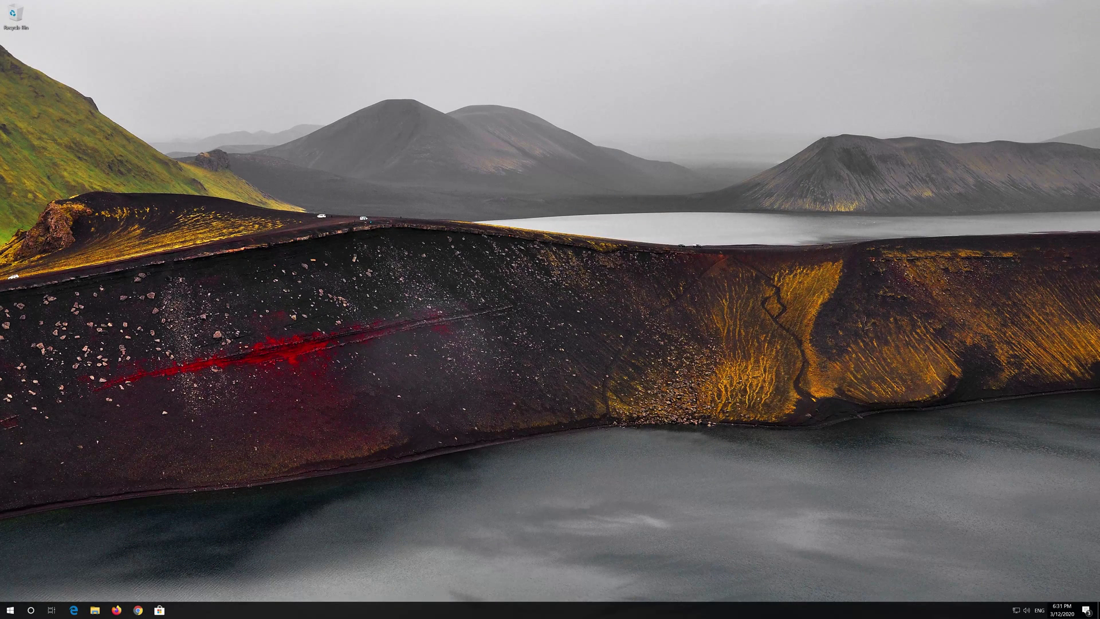
{"action": "left_click", "coordinate": [159, 610]}
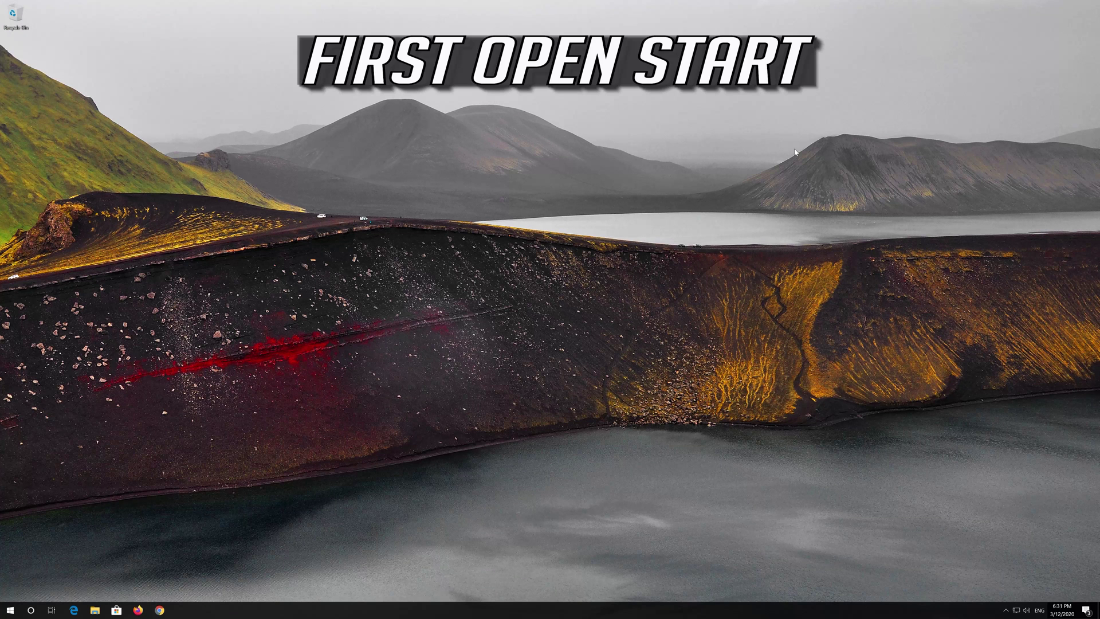
Step: Open the Windows Settings and go to Apps & features in the Apps category
{"action": "key", "text": "super"}
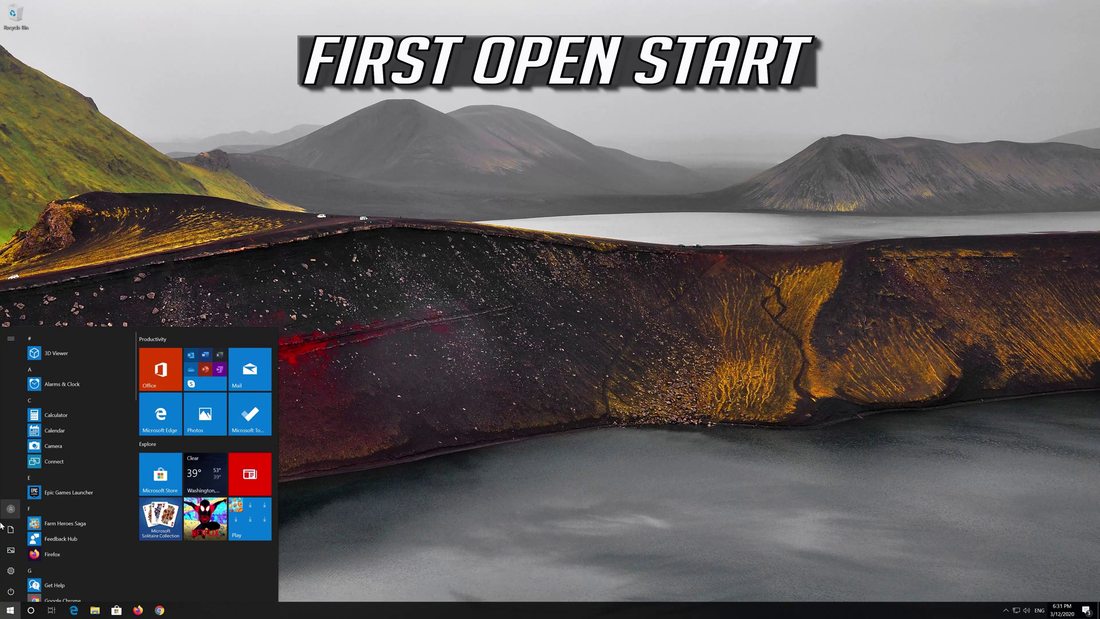
{"action": "mouse_move", "coordinate": [19, 570]}
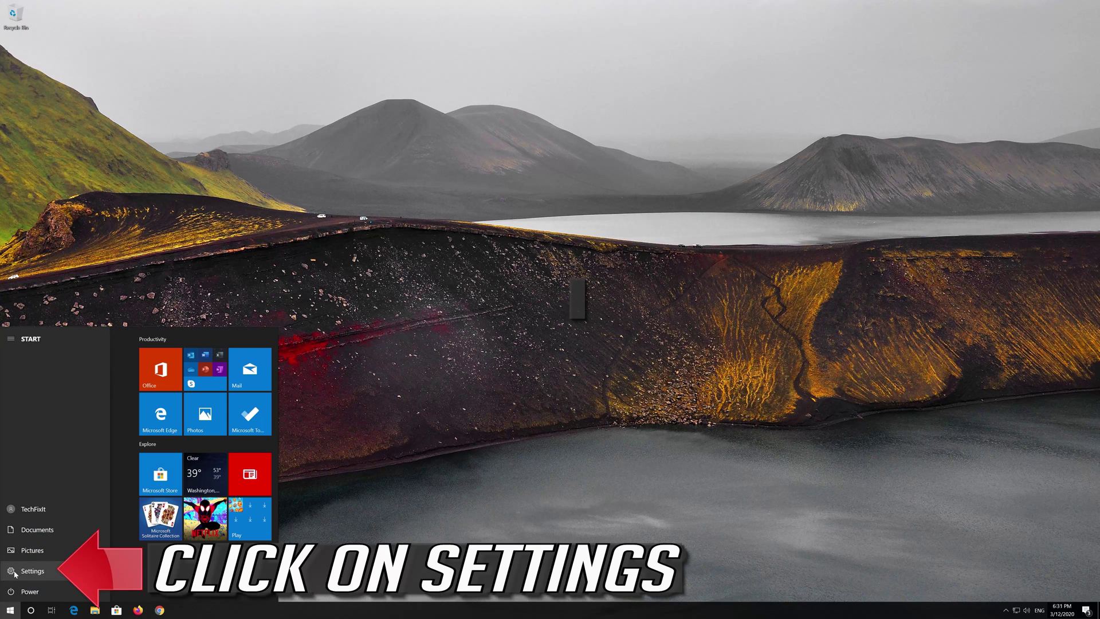
{"action": "left_click", "coordinate": [33, 572]}
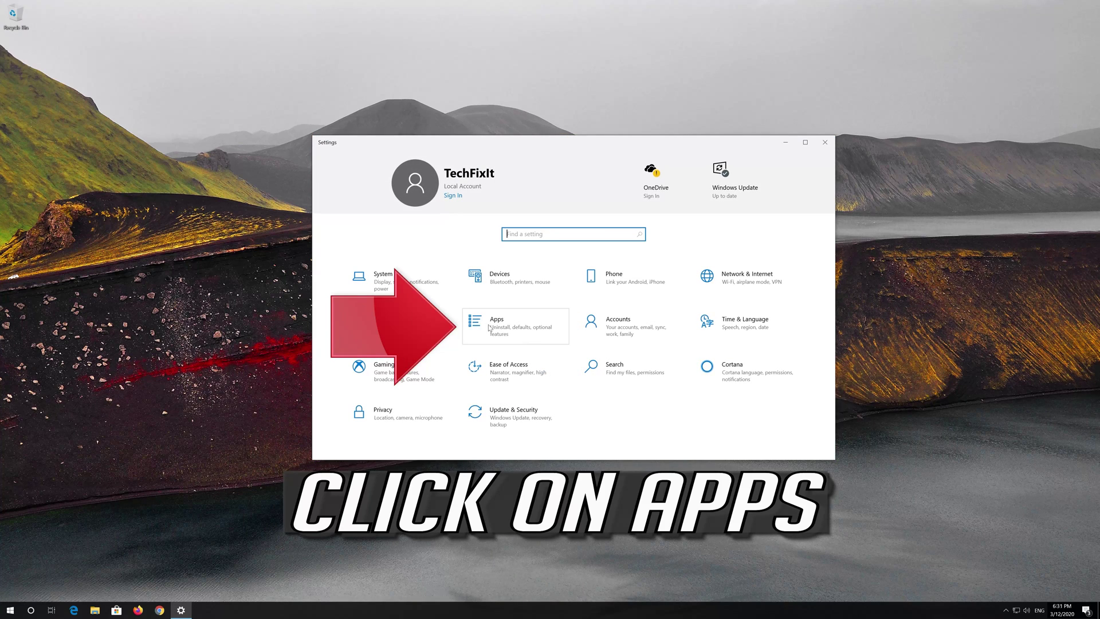
{"action": "left_click", "coordinate": [531, 329]}
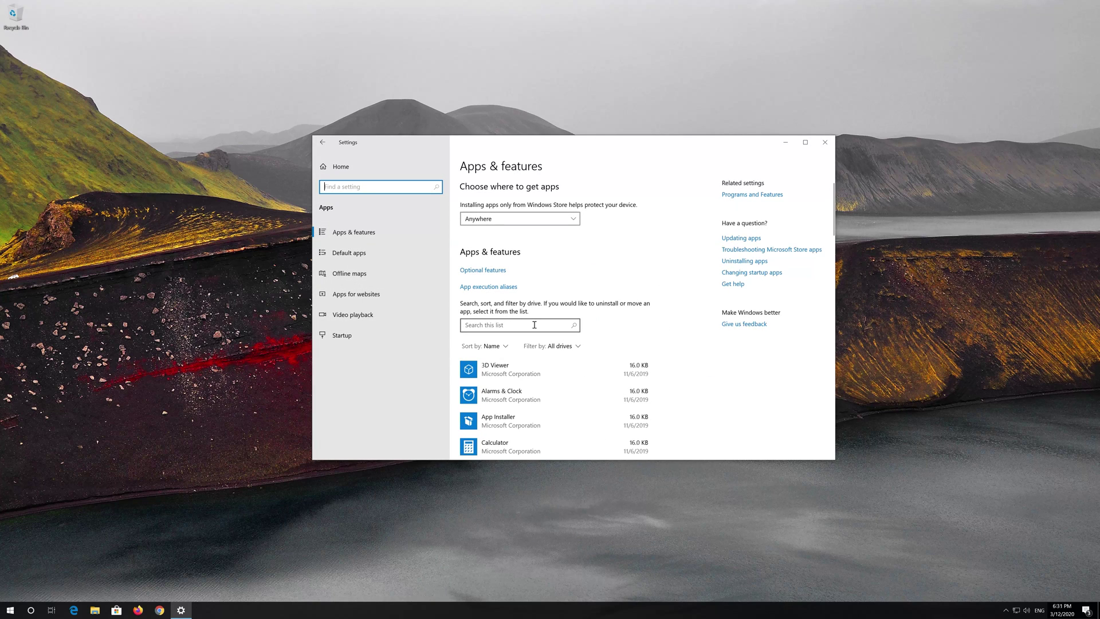
{"action": "left_click", "coordinate": [373, 231]}
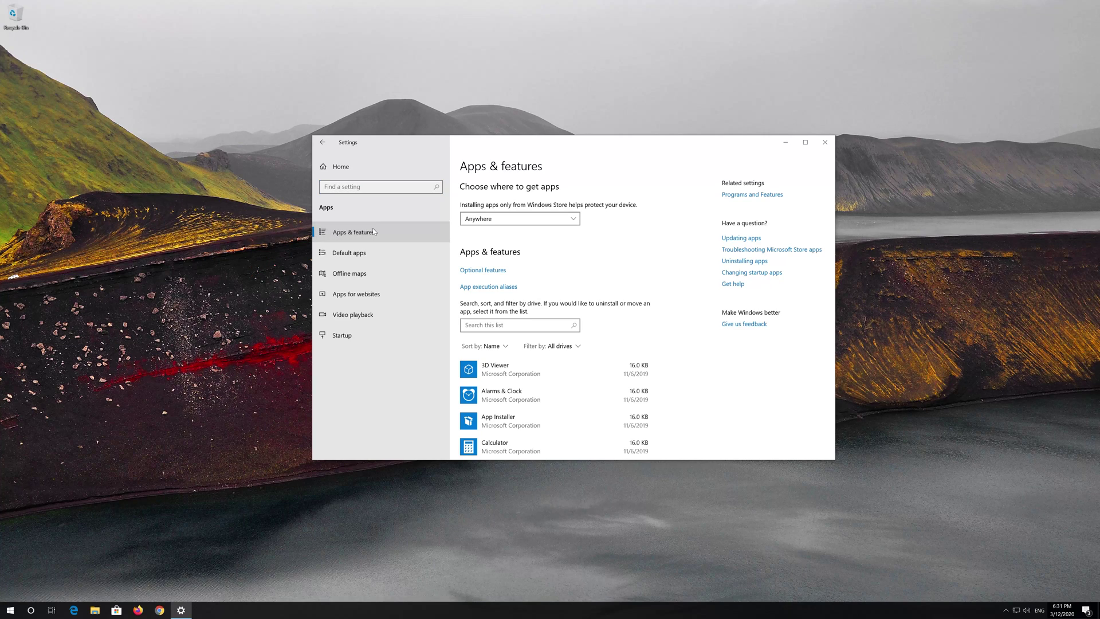
Step: Locate Microsoft Store in the list of installed apps and open its advanced options
{"action": "scroll", "coordinate": [532, 285], "scroll_direction": "down", "scroll_amount": 10}
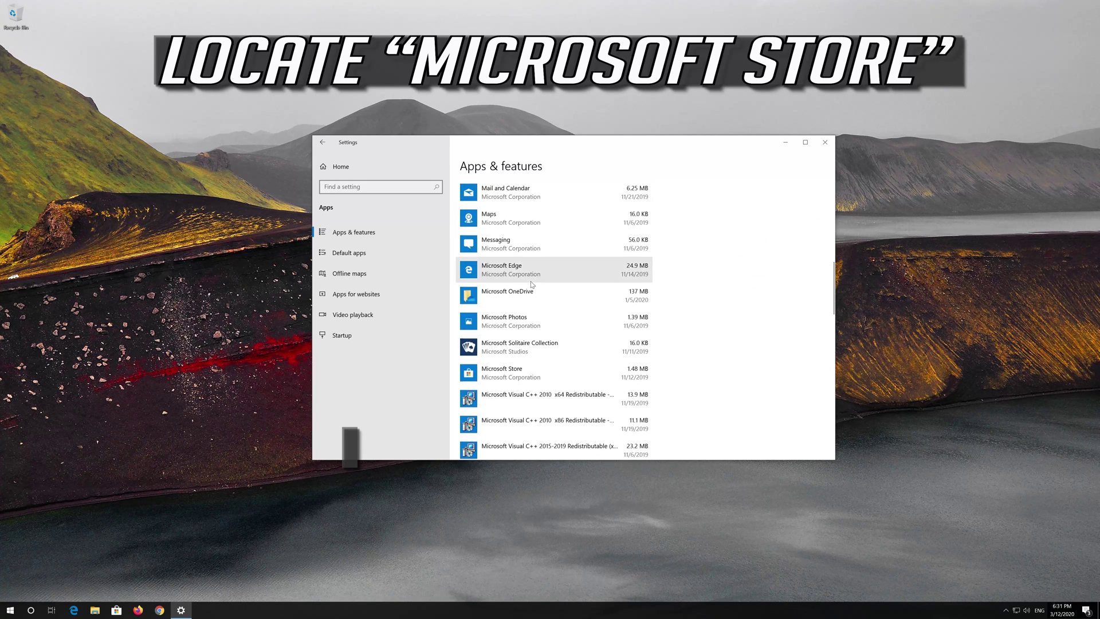
{"action": "scroll", "coordinate": [532, 284], "scroll_direction": "down", "scroll_amount": 3}
{"action": "scroll", "coordinate": [531, 285], "scroll_direction": "up", "scroll_amount": 1}
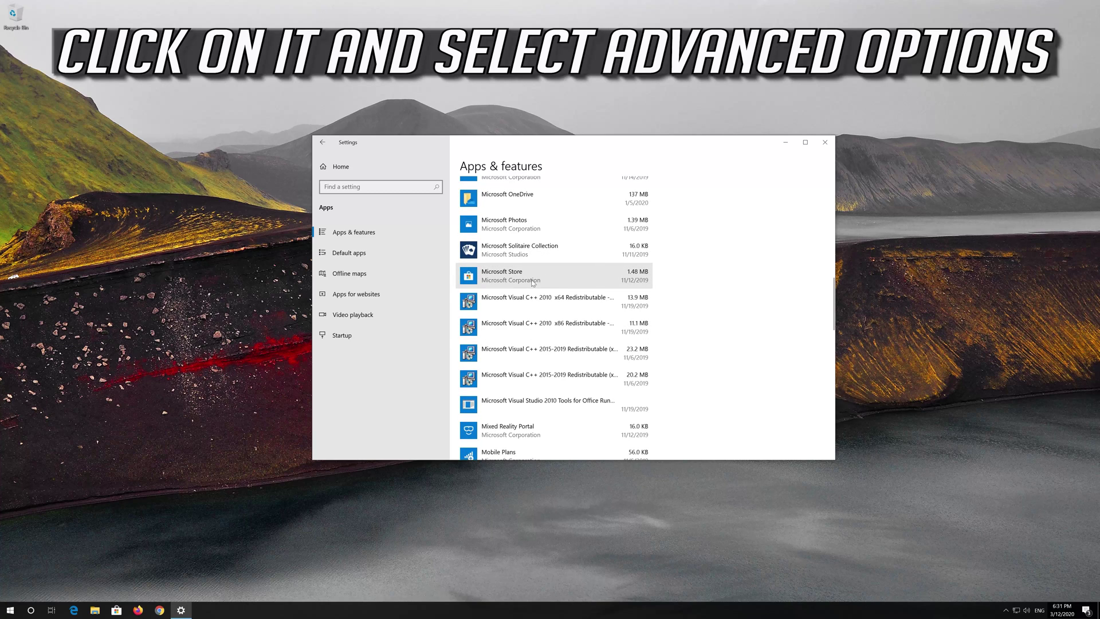
{"action": "left_click", "coordinate": [532, 282]}
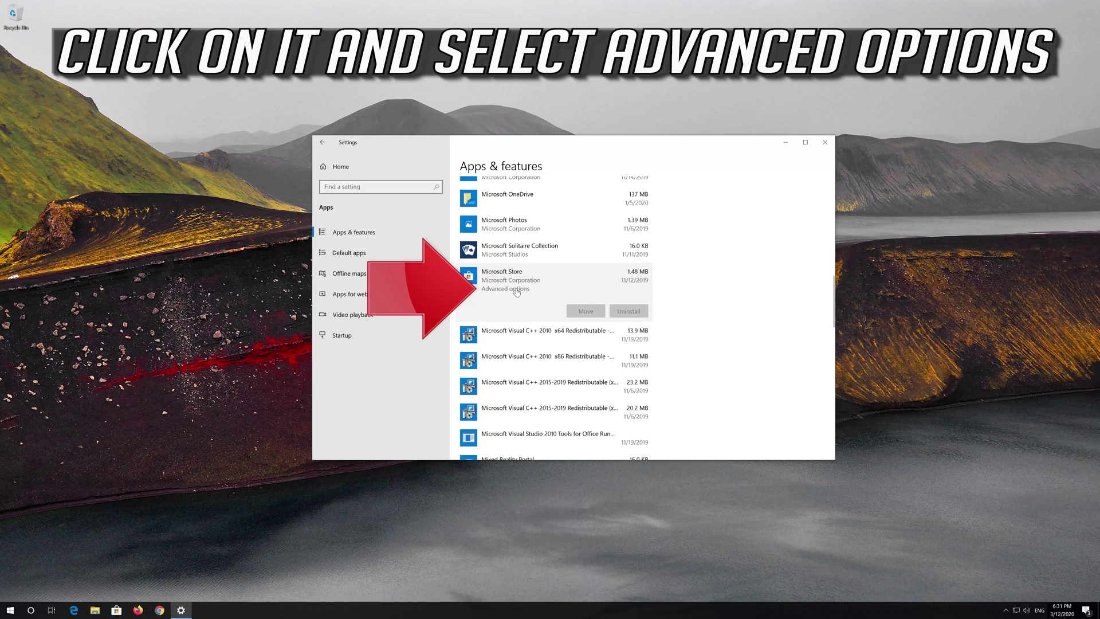
{"action": "left_click", "coordinate": [516, 289]}
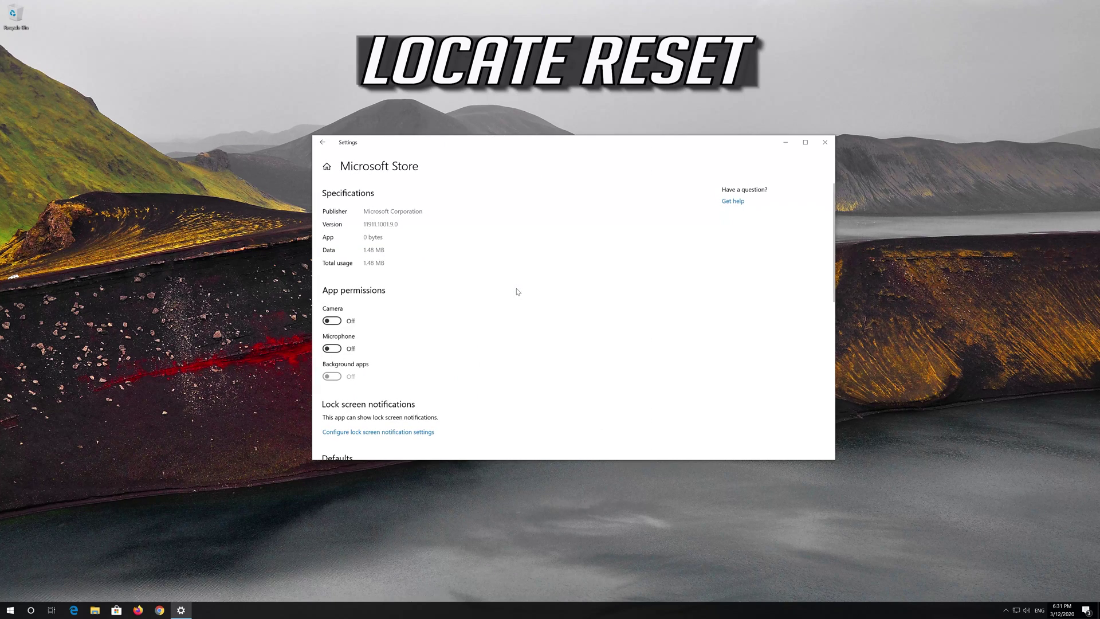
Step: Reset the Microsoft Store app from its advanced options and confirm deletion of the app's data
{"action": "scroll", "coordinate": [434, 312], "scroll_direction": "down", "scroll_amount": 5}
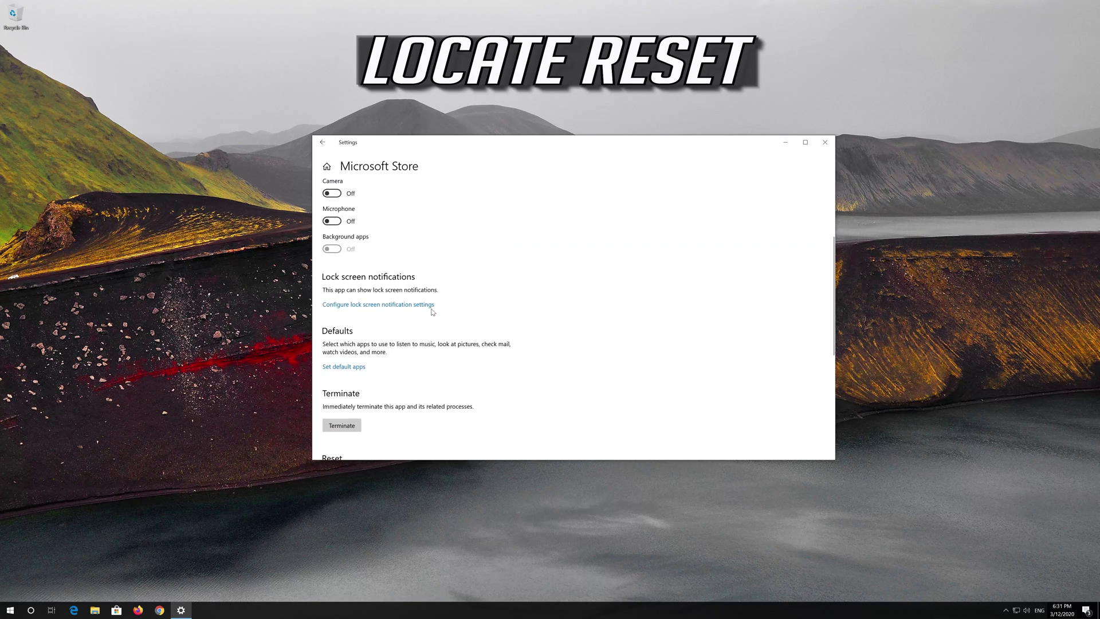
{"action": "scroll", "coordinate": [433, 311], "scroll_direction": "down", "scroll_amount": 2}
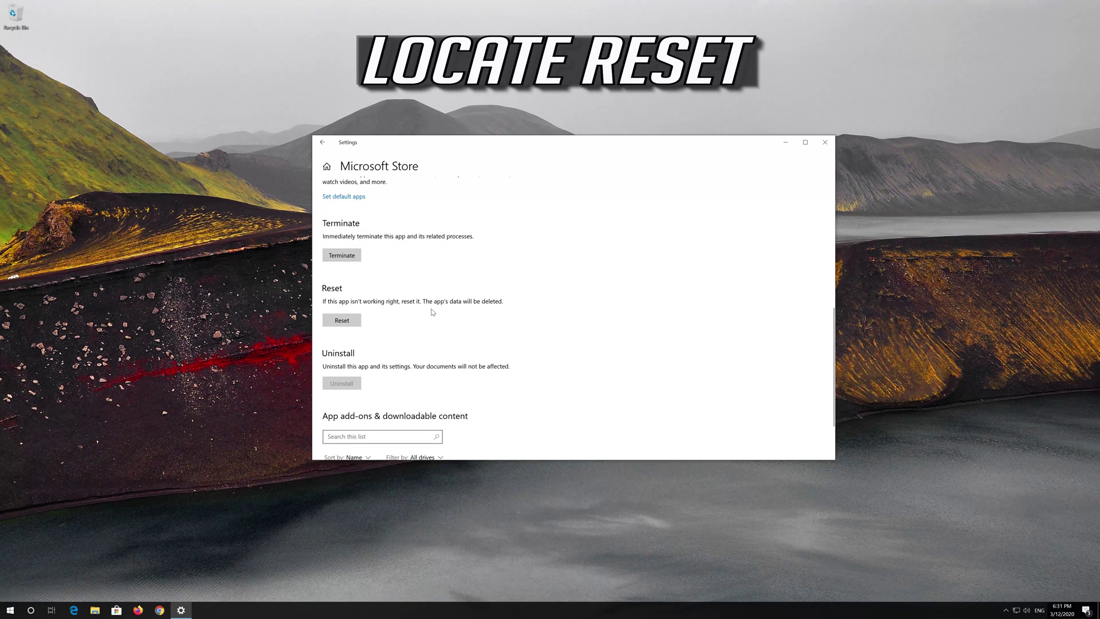
{"action": "left_click", "coordinate": [342, 321]}
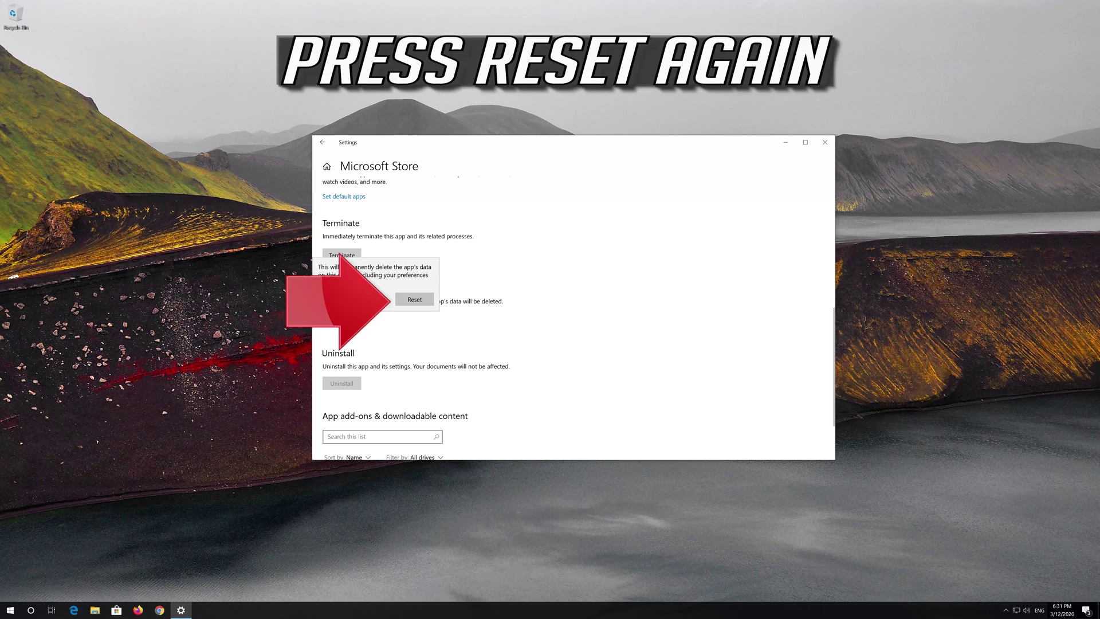
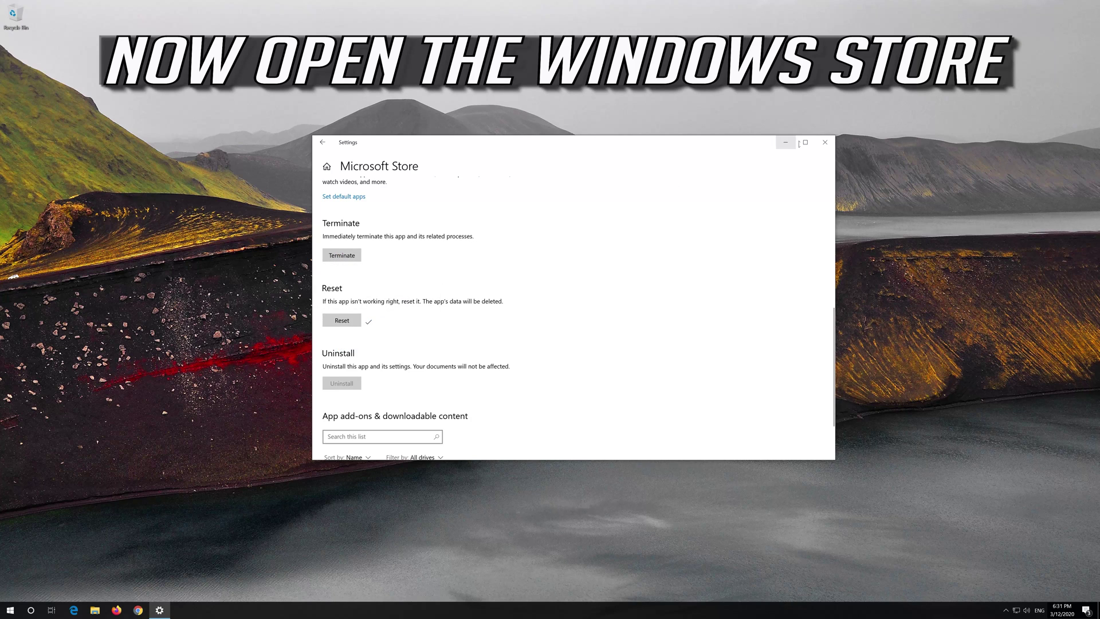
Step: Close the Windows Settings and open the Microsoft Store
{"action": "left_click", "coordinate": [825, 145]}
{"action": "left_click", "coordinate": [10, 610]}
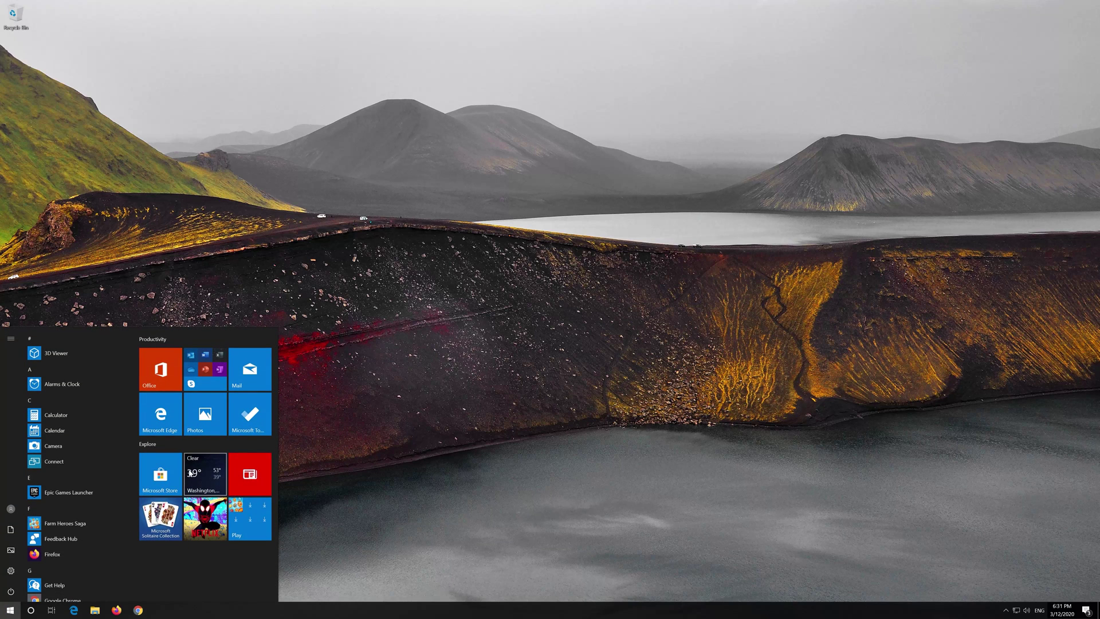
{"action": "left_click", "coordinate": [176, 471]}
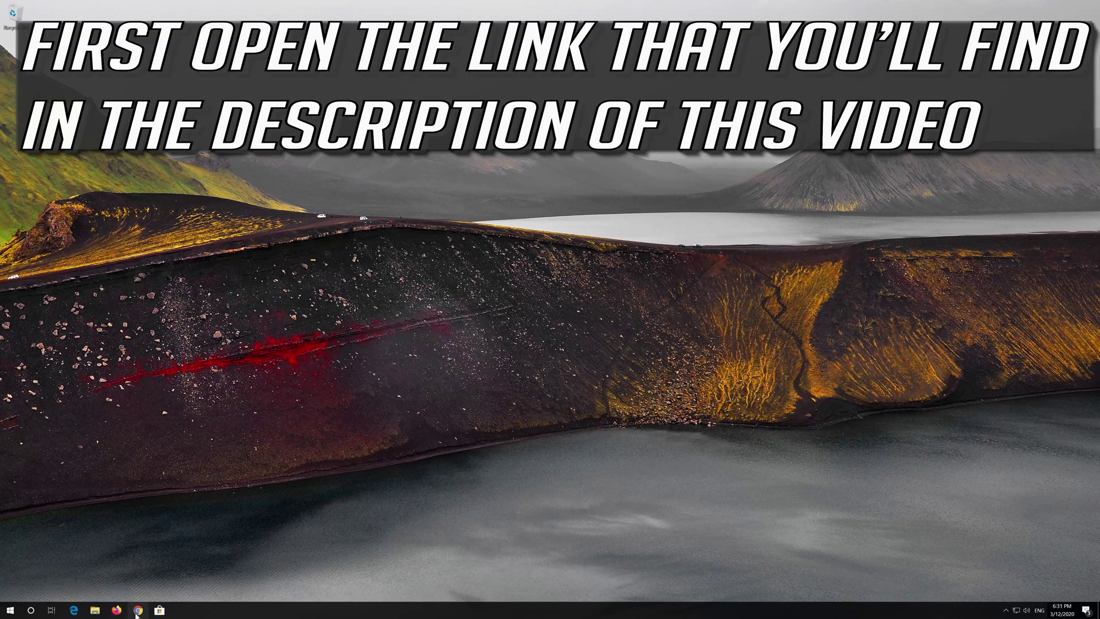
{"action": "left_click", "coordinate": [138, 611]}
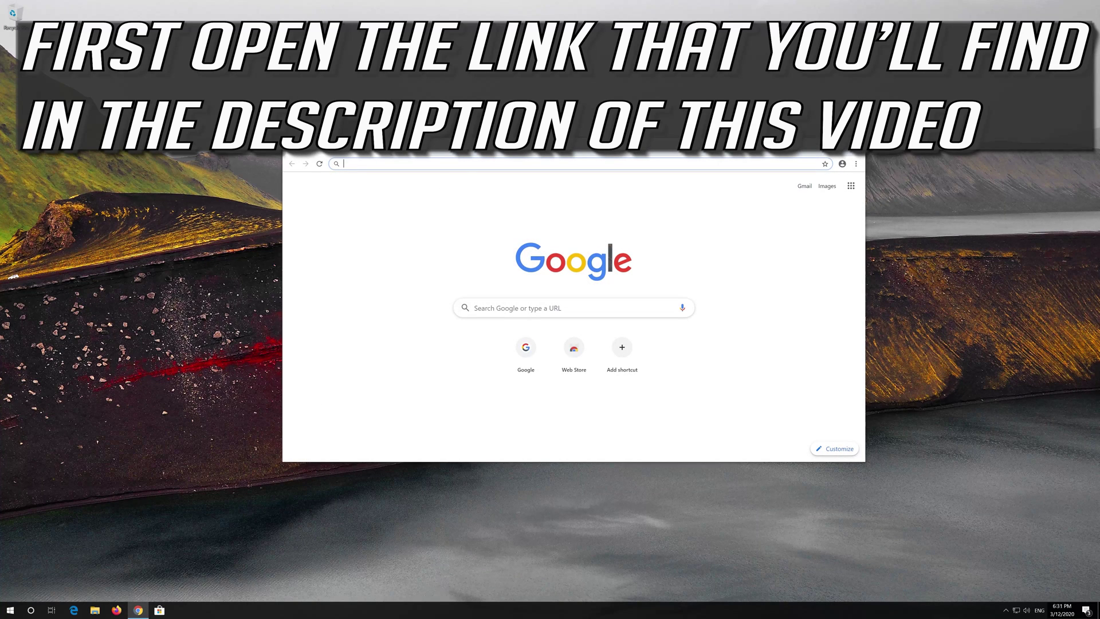
{"action": "type", "text": "https://www.microsoft.com/en-us/software-download/windows10"}
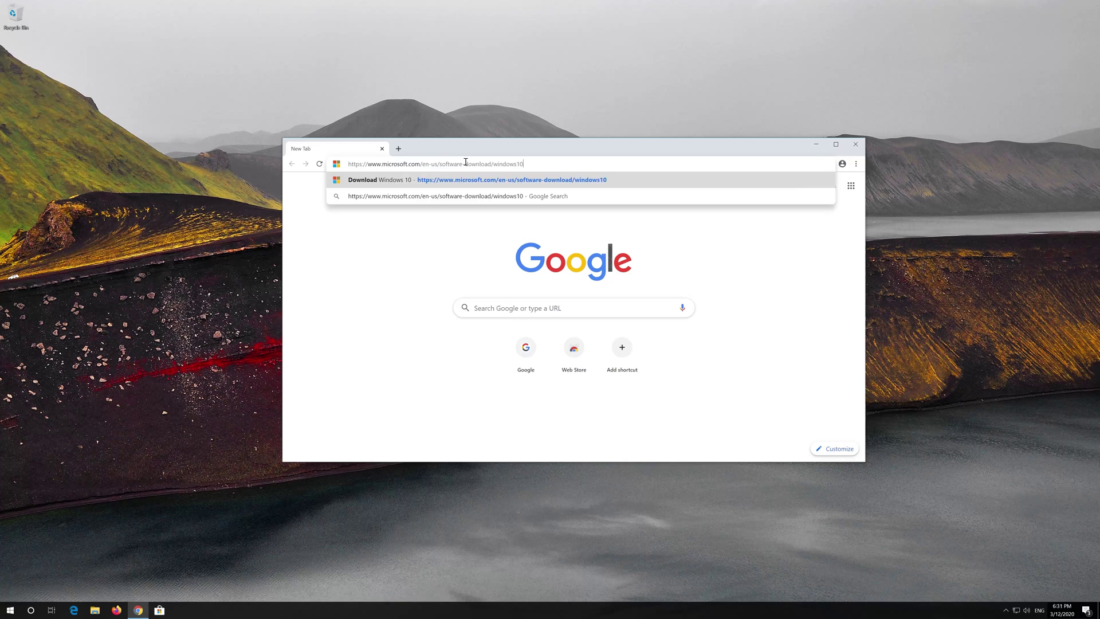
{"action": "key", "text": "Return"}
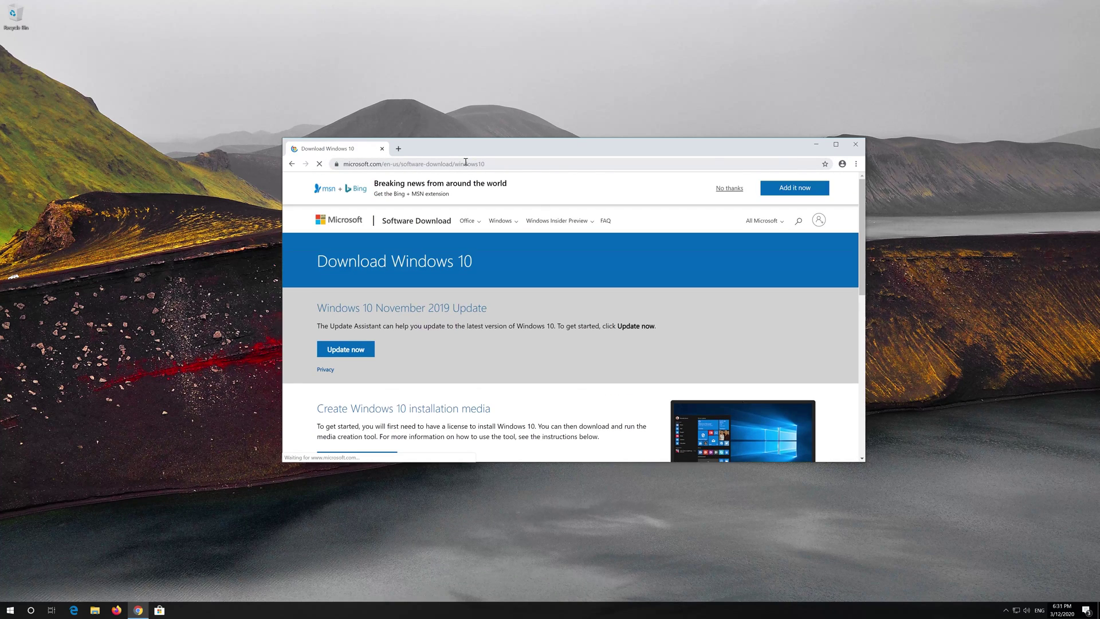
{"action": "scroll", "coordinate": [533, 337], "scroll_direction": "down", "scroll_amount": 1}
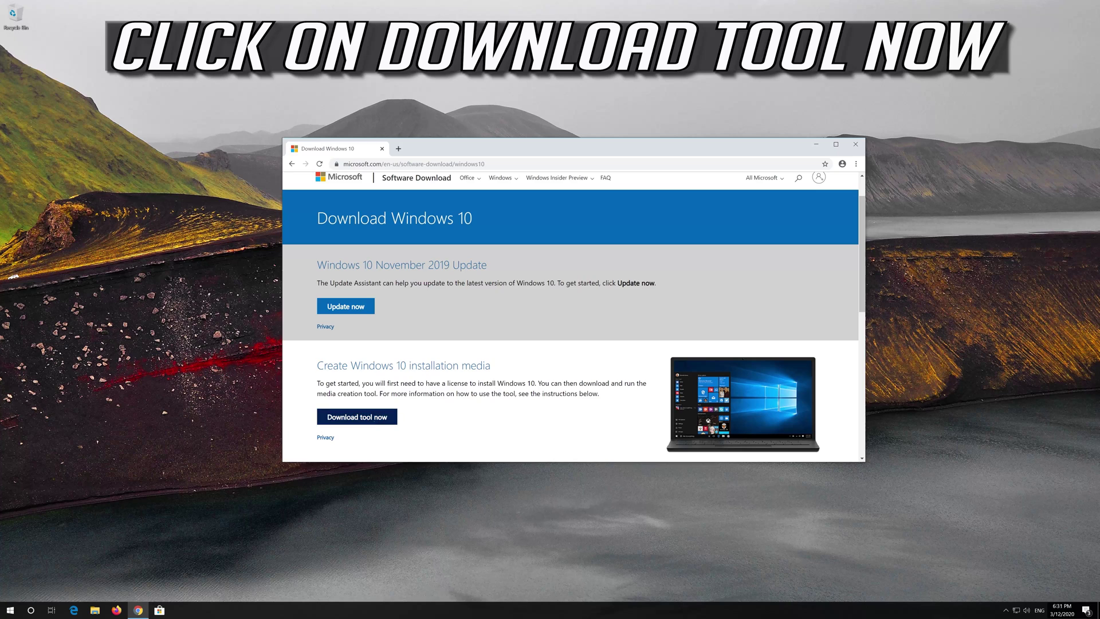
{"action": "left_click", "coordinate": [377, 418]}
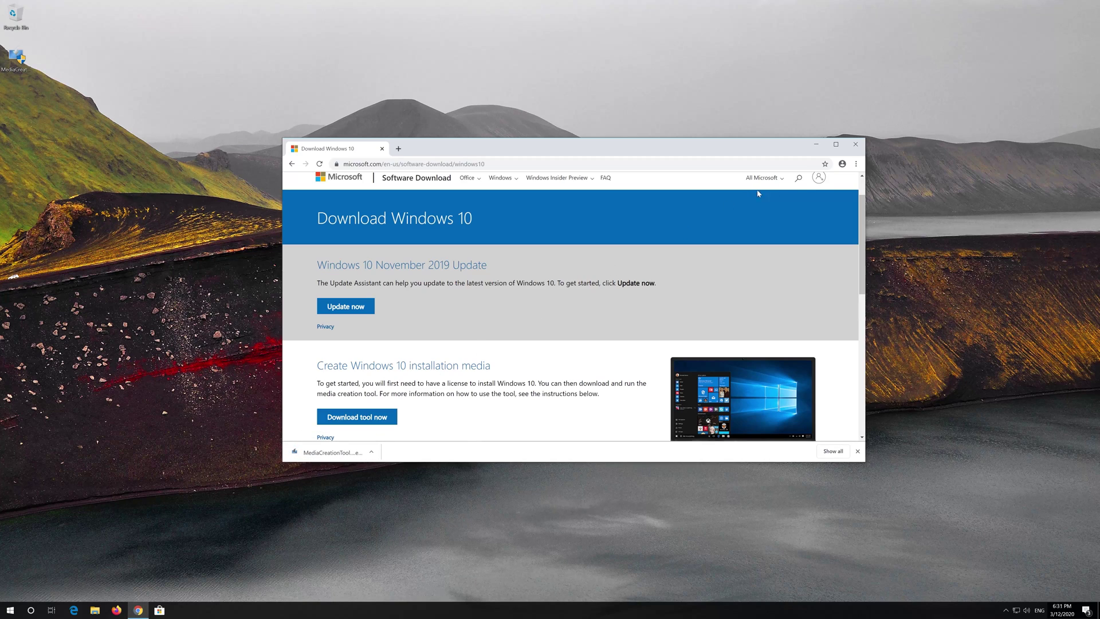
{"action": "left_click", "coordinate": [856, 145]}
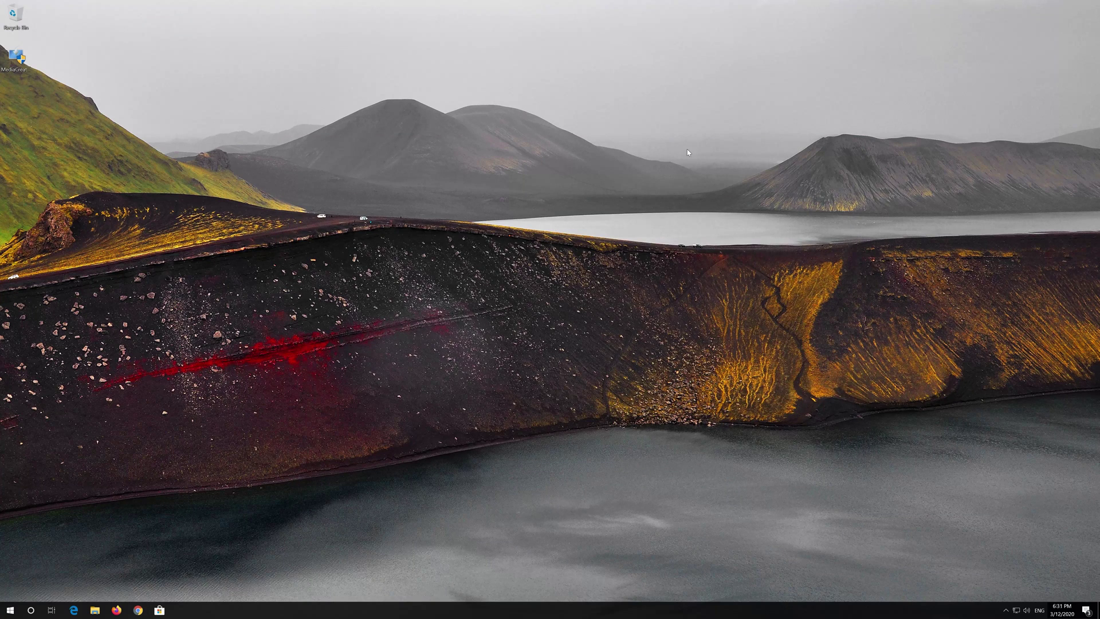
Step: Run the downloaded media creation tool with permission to make changes to the device, and accept its license terms
{"action": "double_click", "coordinate": [16, 66]}
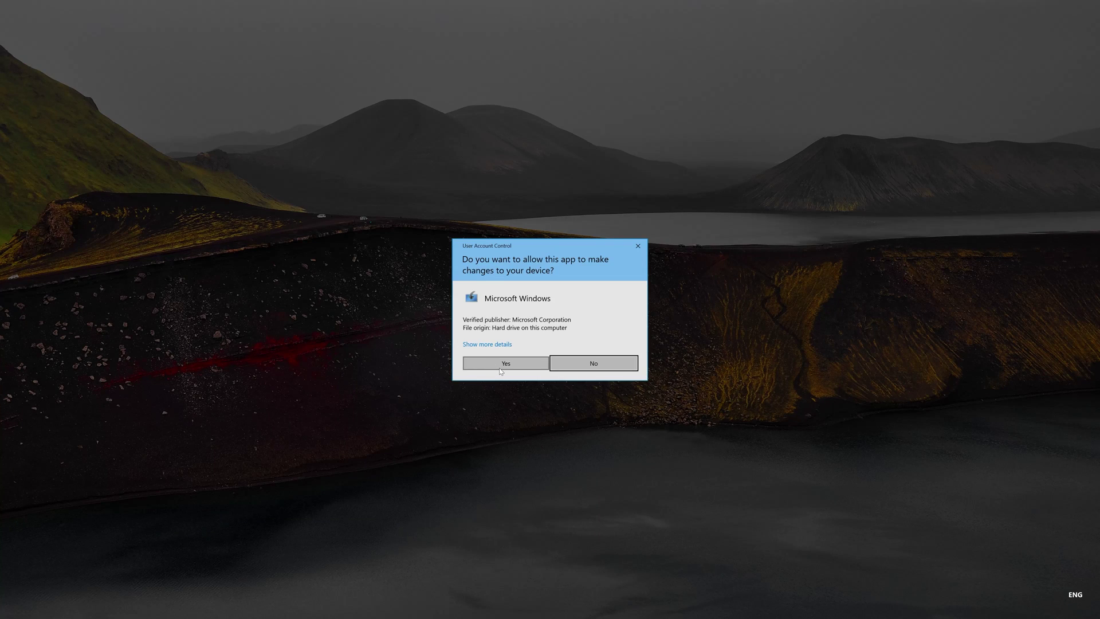
{"action": "left_click", "coordinate": [528, 366]}
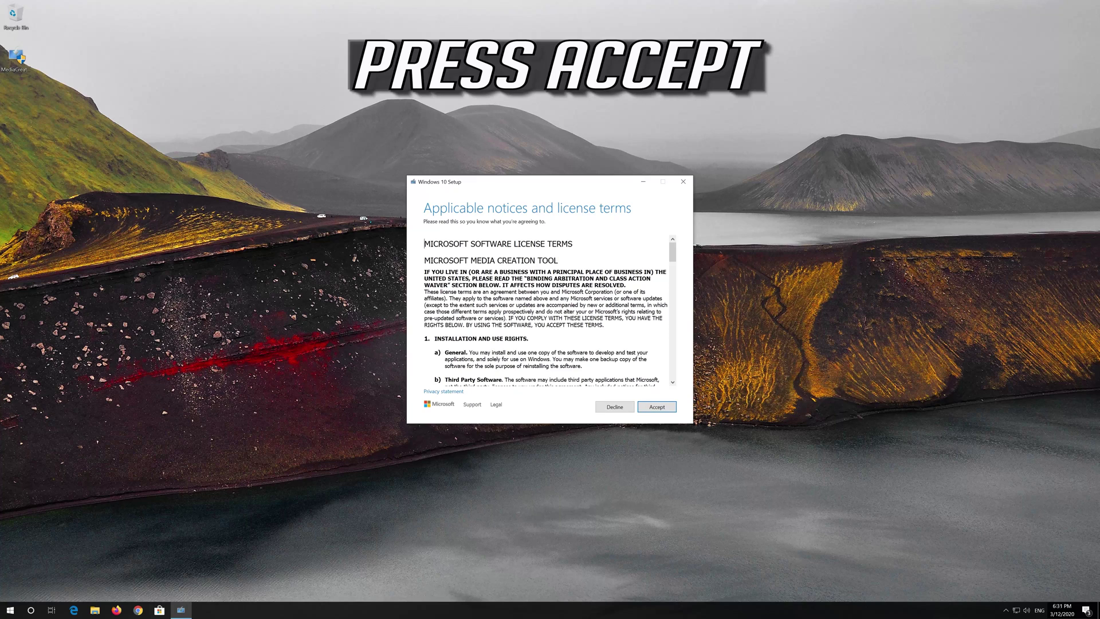
{"action": "left_click", "coordinate": [669, 407]}
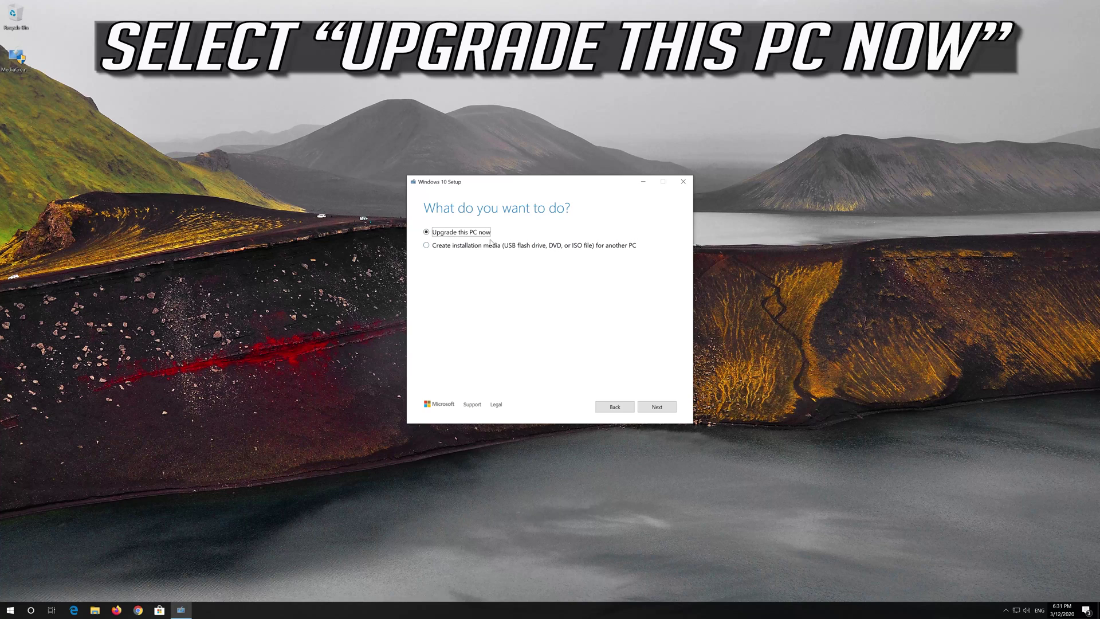
Step: Choose to upgrade this PC now, accept the license terms, and install Windows 10 Pro keeping personal files and apps
{"action": "left_click", "coordinate": [655, 413]}
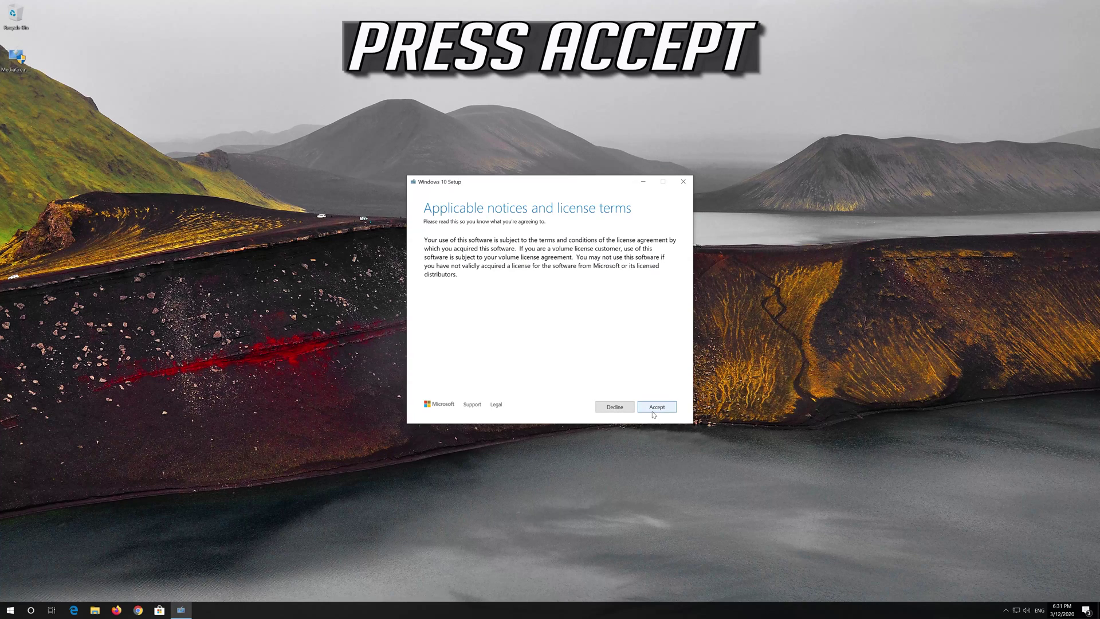
{"action": "left_click", "coordinate": [657, 406]}
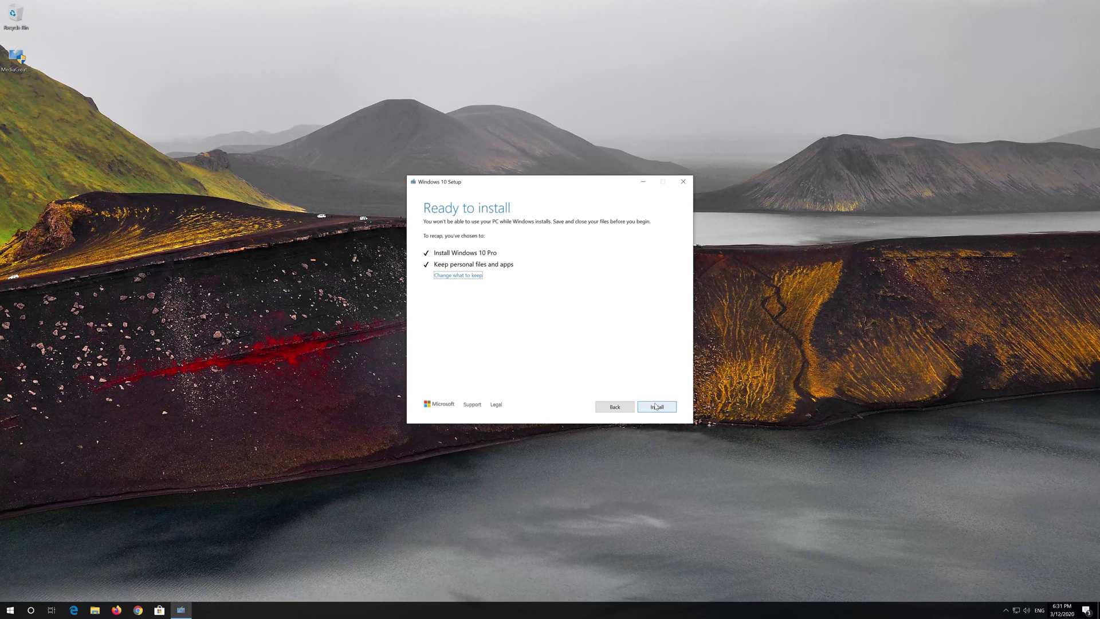
{"action": "left_click", "coordinate": [656, 407]}
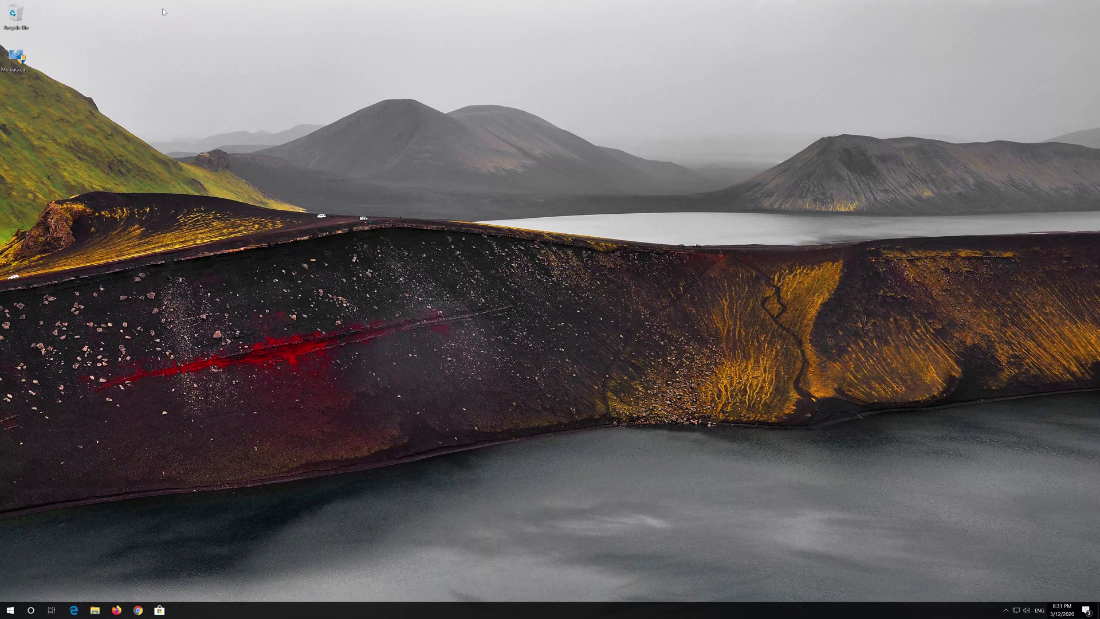
Step: Delete the MediaCreationTool1909 file from the desktop and permanently remove it by emptying the Recycle Bin
{"action": "right_click", "coordinate": [12, 67]}
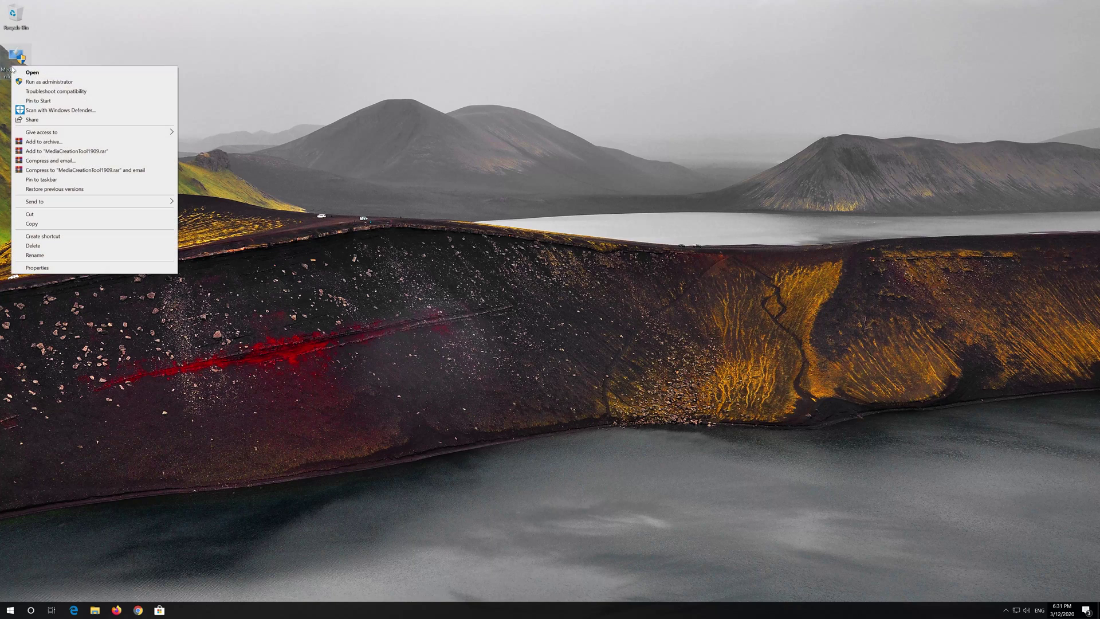
{"action": "left_click", "coordinate": [33, 248]}
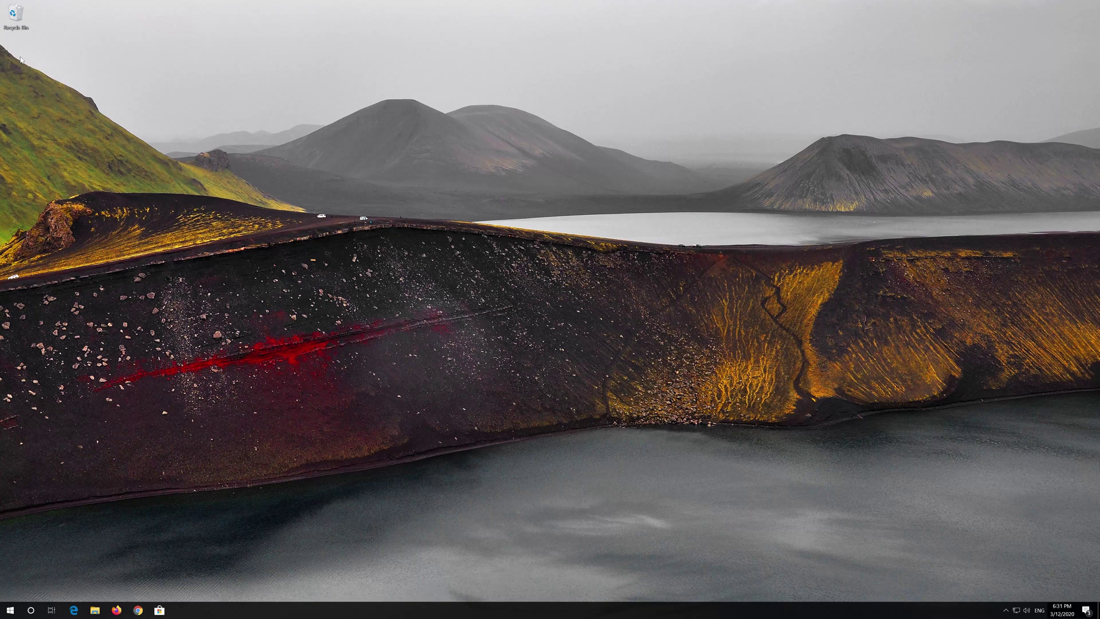
{"action": "right_click", "coordinate": [14, 13]}
{"action": "left_click", "coordinate": [35, 27]}
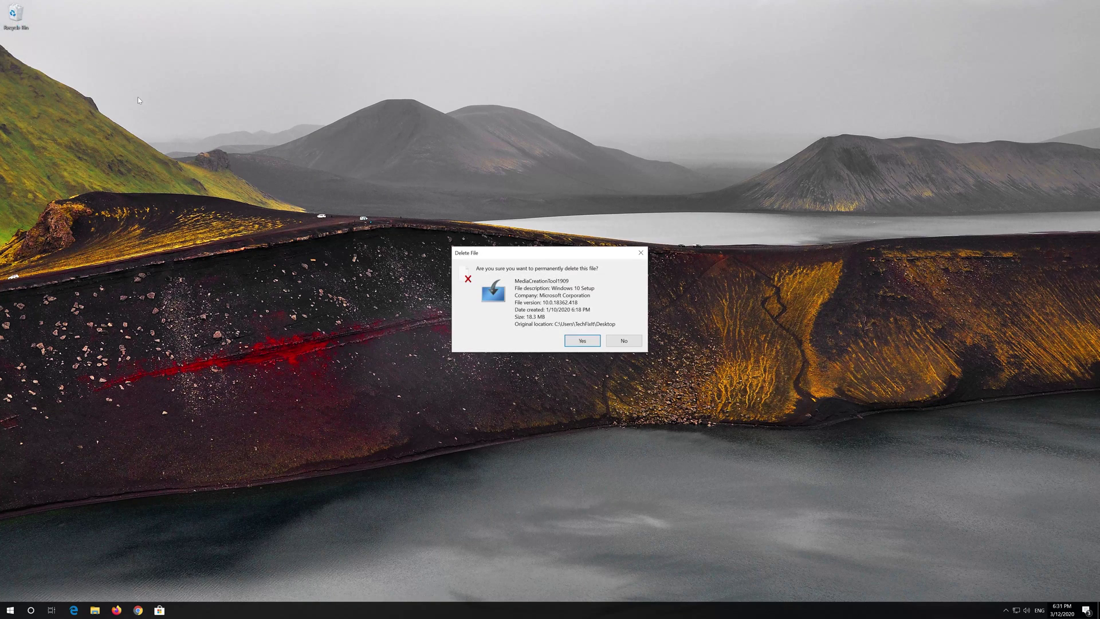
{"action": "left_click", "coordinate": [582, 341]}
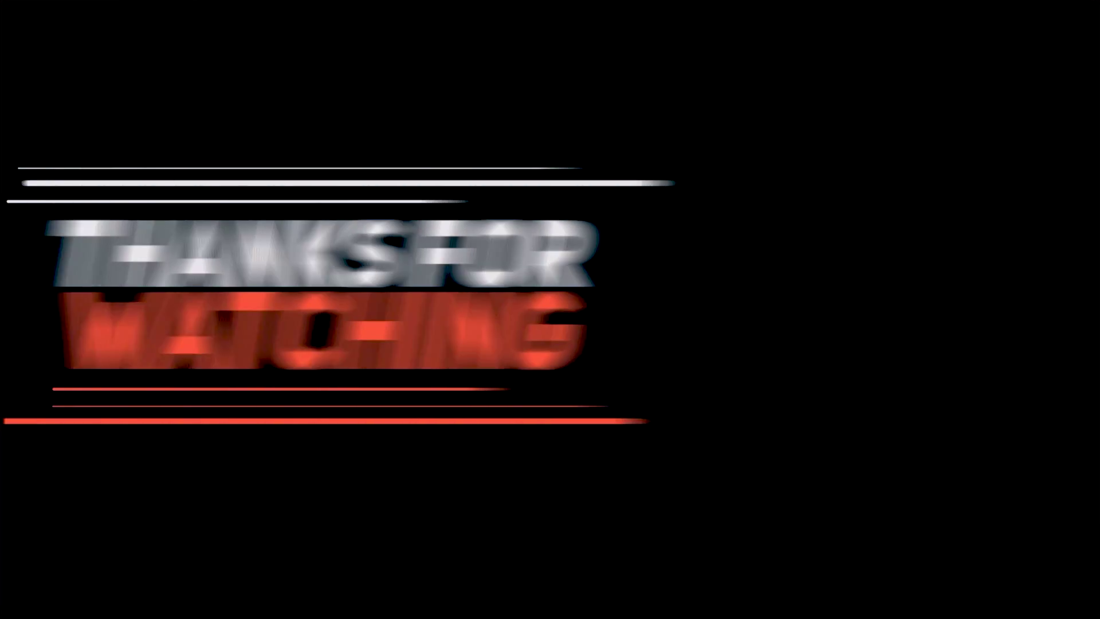